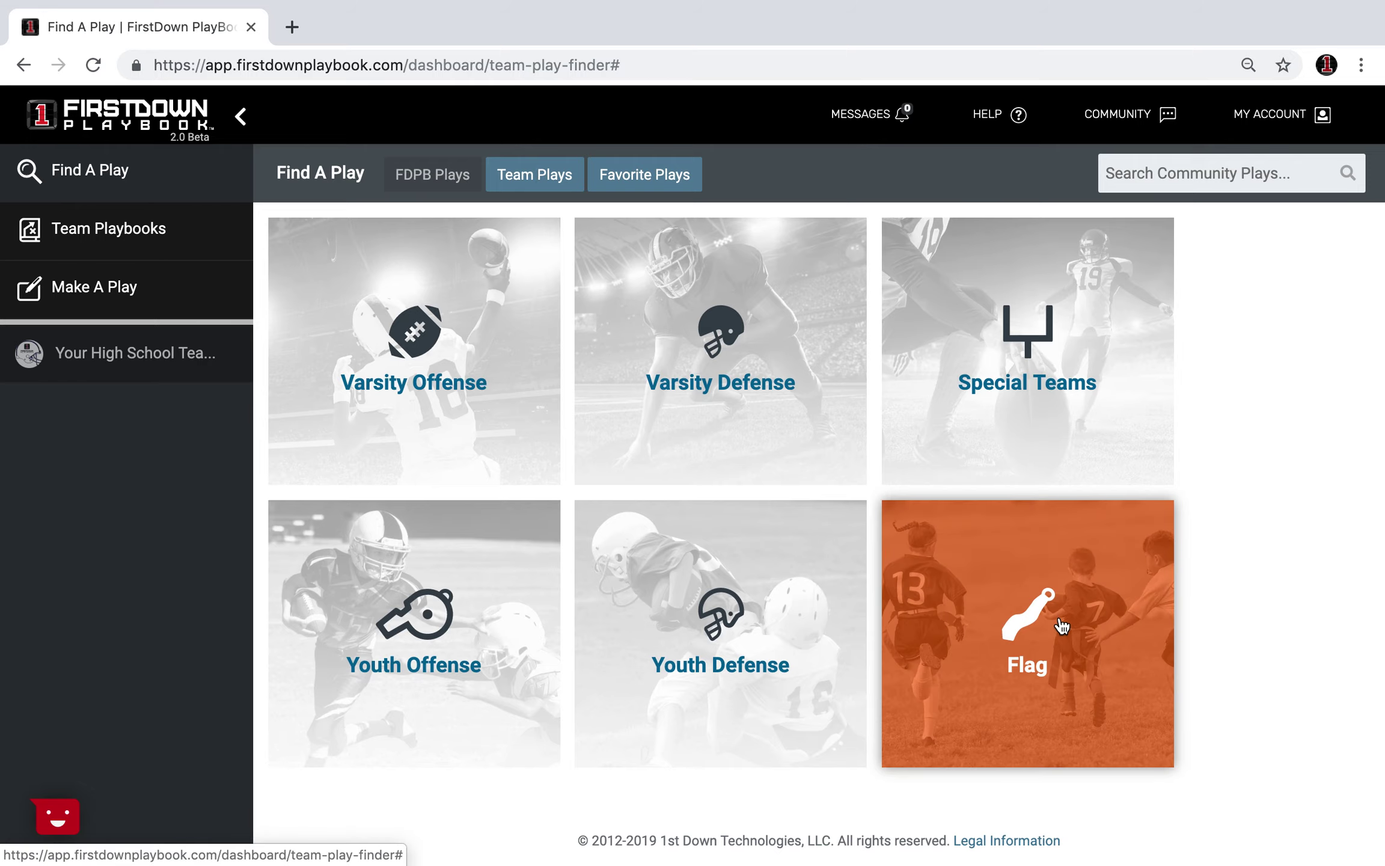
# Step: Navigate the play finder to Flag › Offense › 5v5 formations
pyautogui.click(1061, 625)
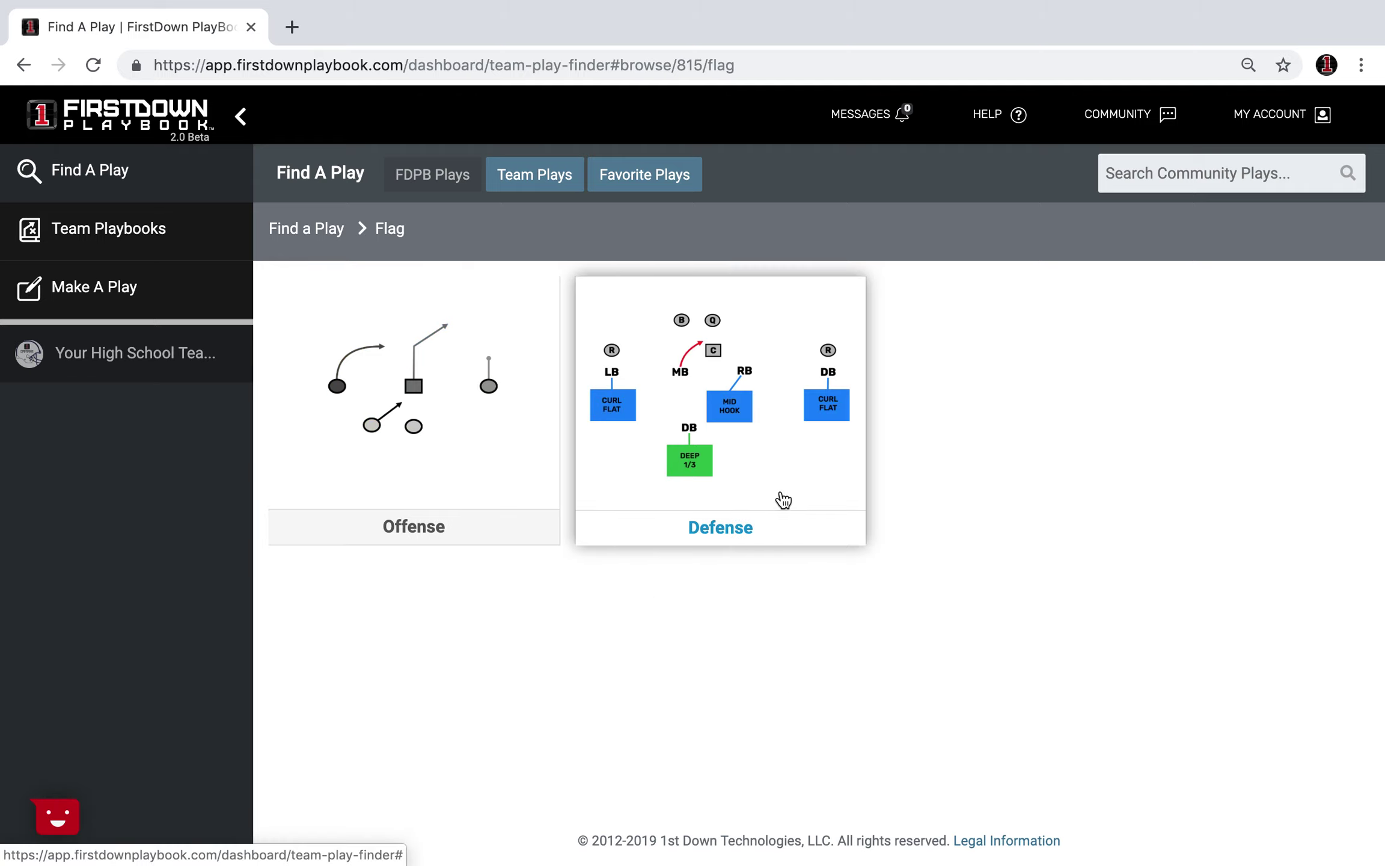
pyautogui.click(443, 490)
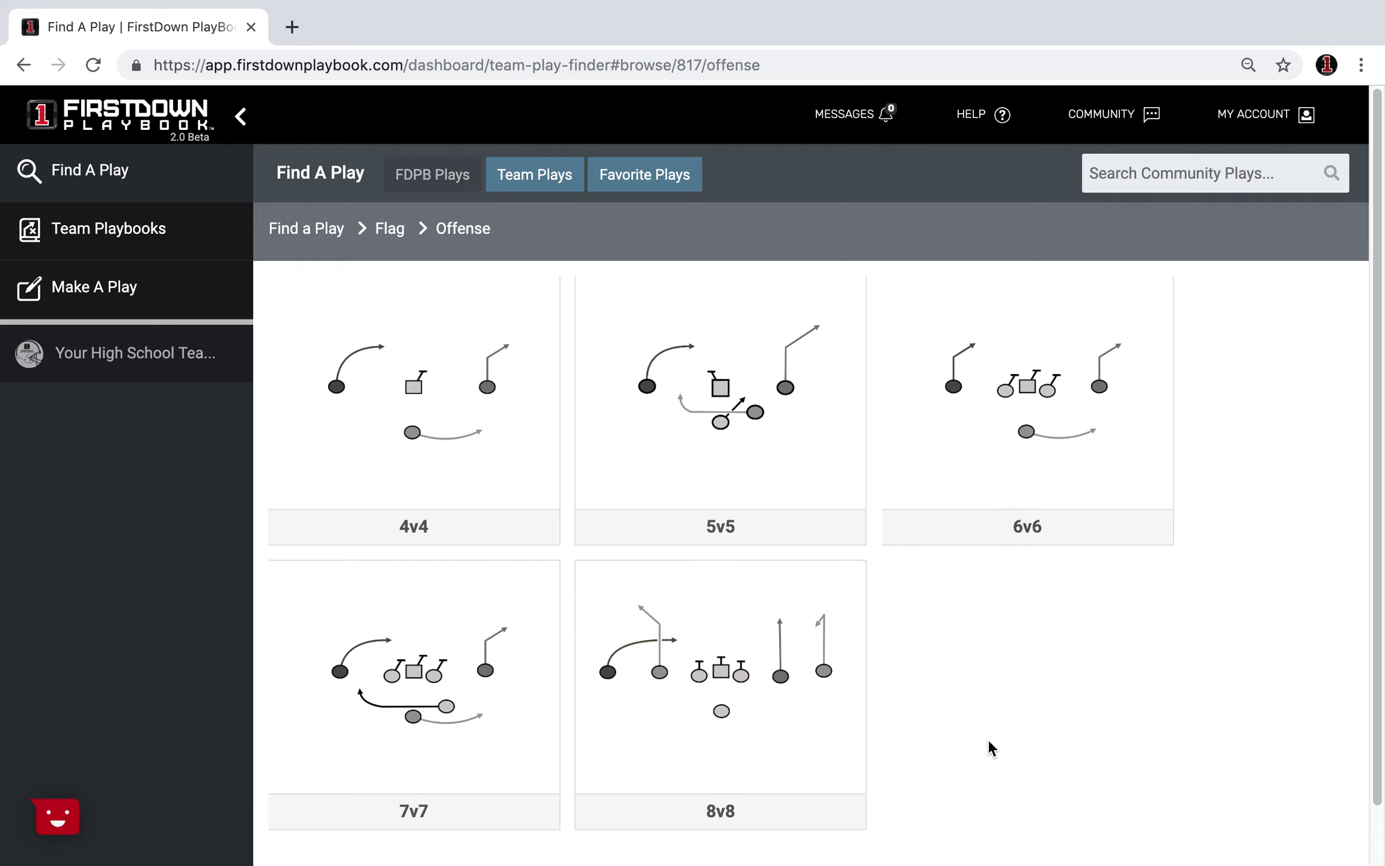
pyautogui.click(750, 455)
# Step: Browse the 5v5 formations and open Deuce to see its Dropback, Quick Game and RPO groups
pyautogui.scroll(-2, 1212, 614)
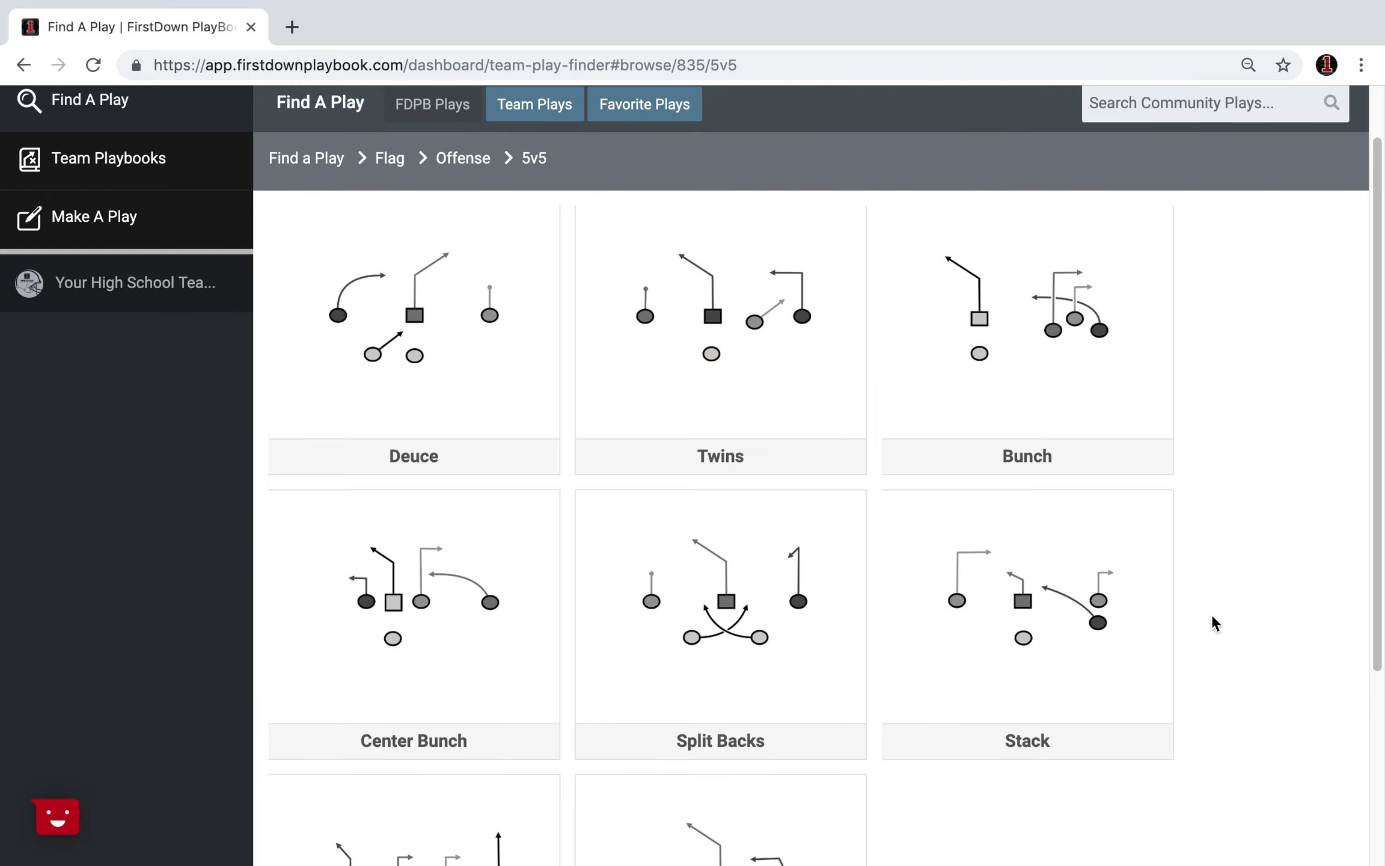
pyautogui.scroll(-3, 1211, 617)
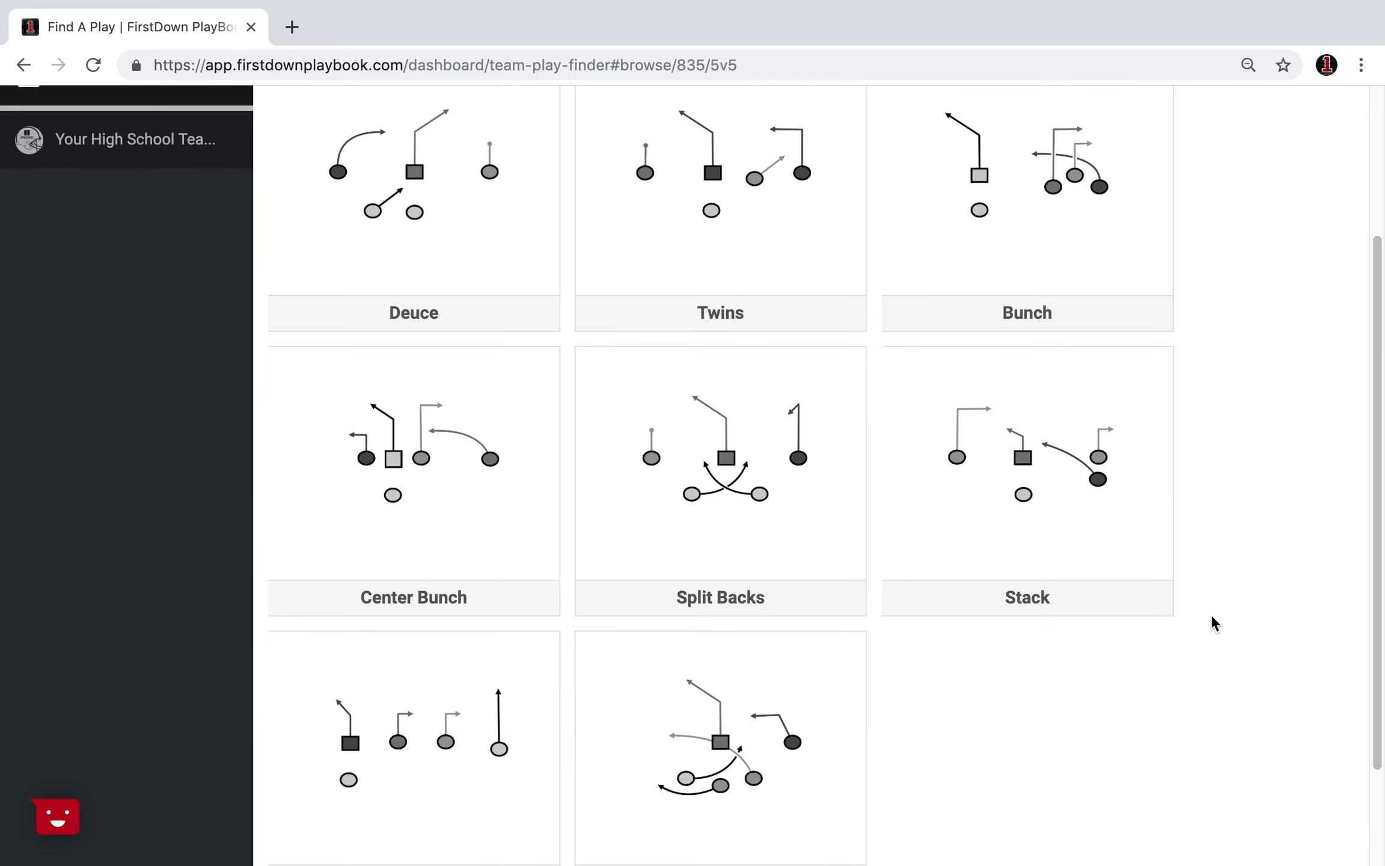
pyautogui.scroll(2, 1212, 622)
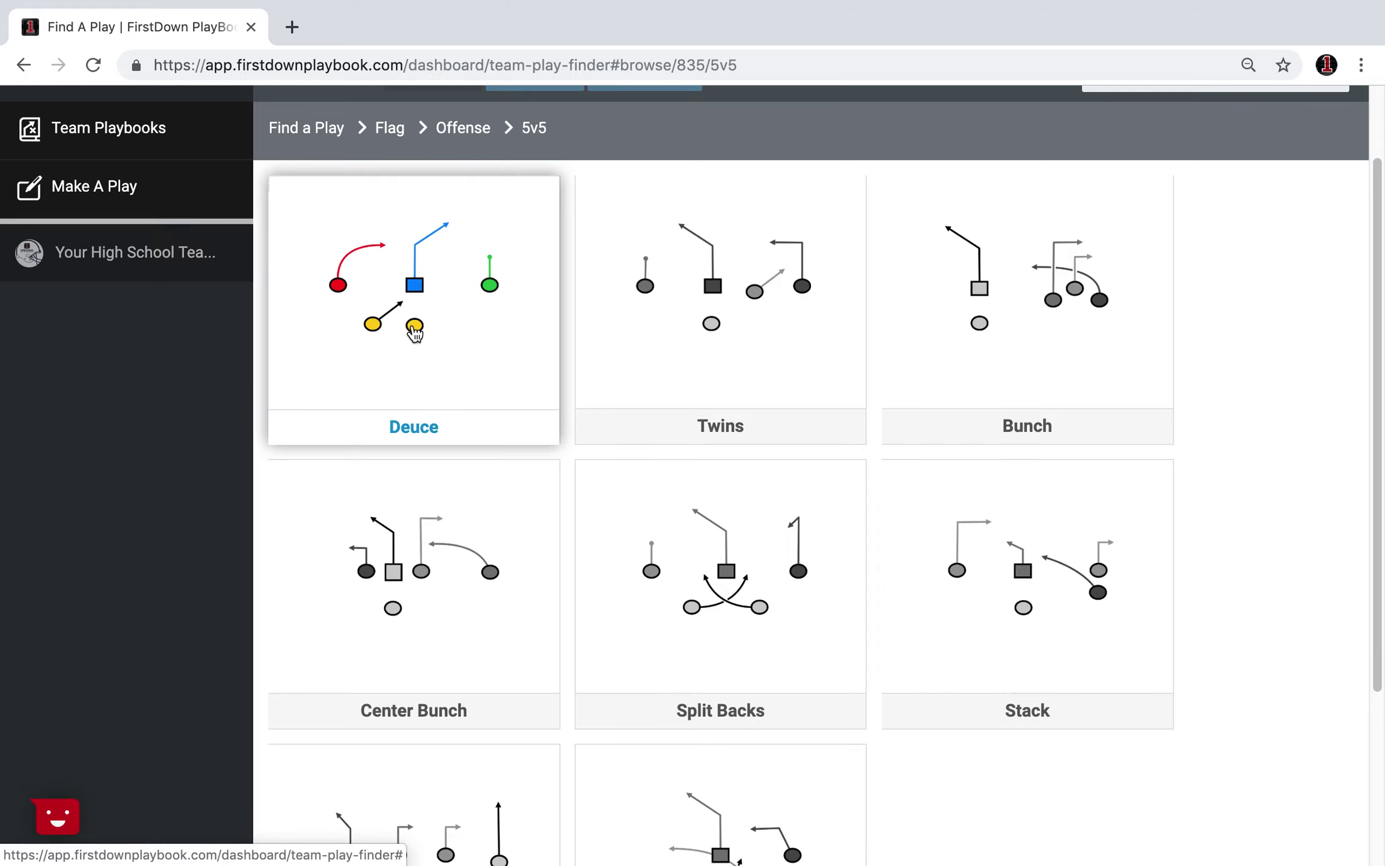
pyautogui.scroll(-5, 842, 704)
pyautogui.scroll(5, 885, 691)
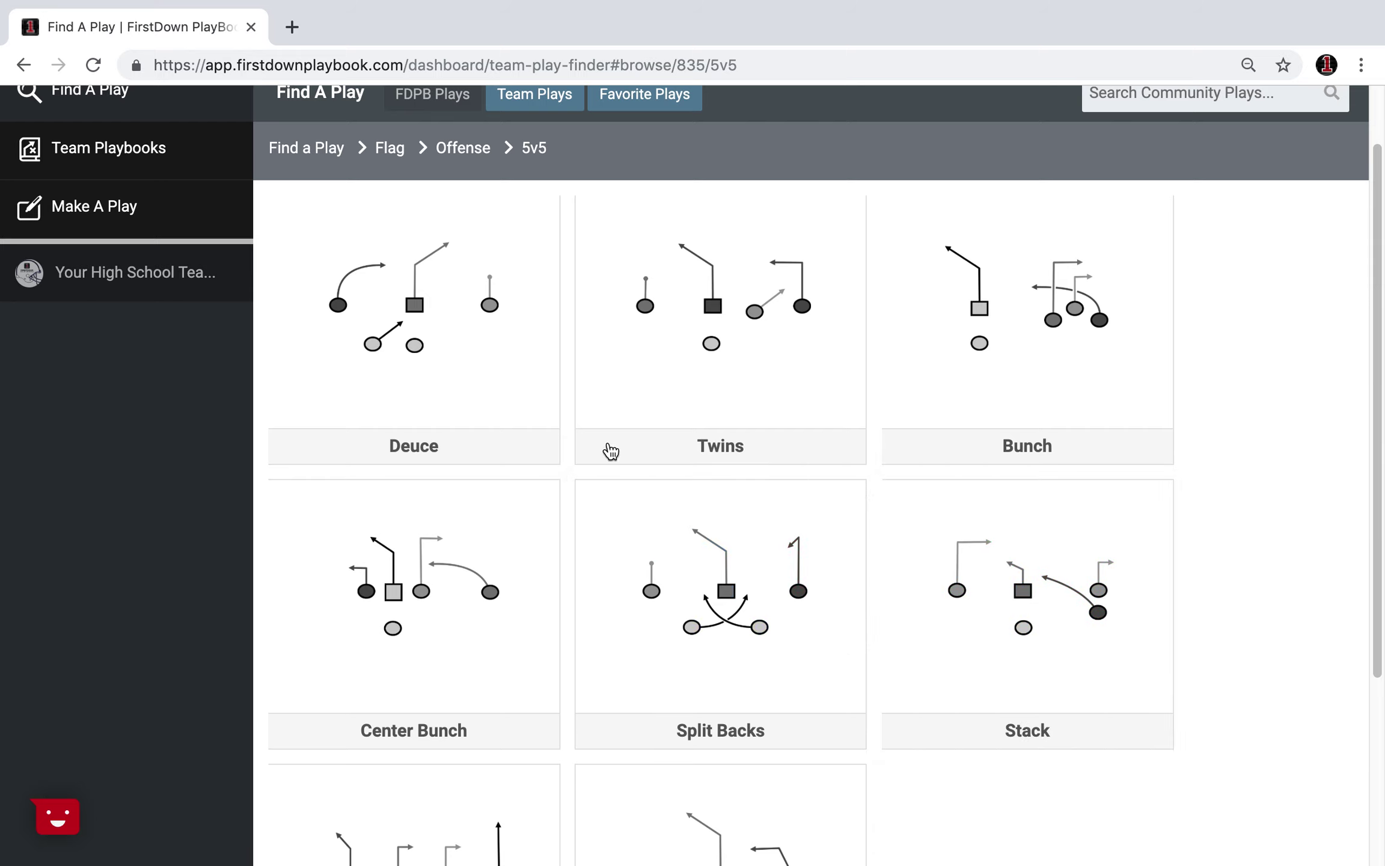
pyautogui.click(471, 351)
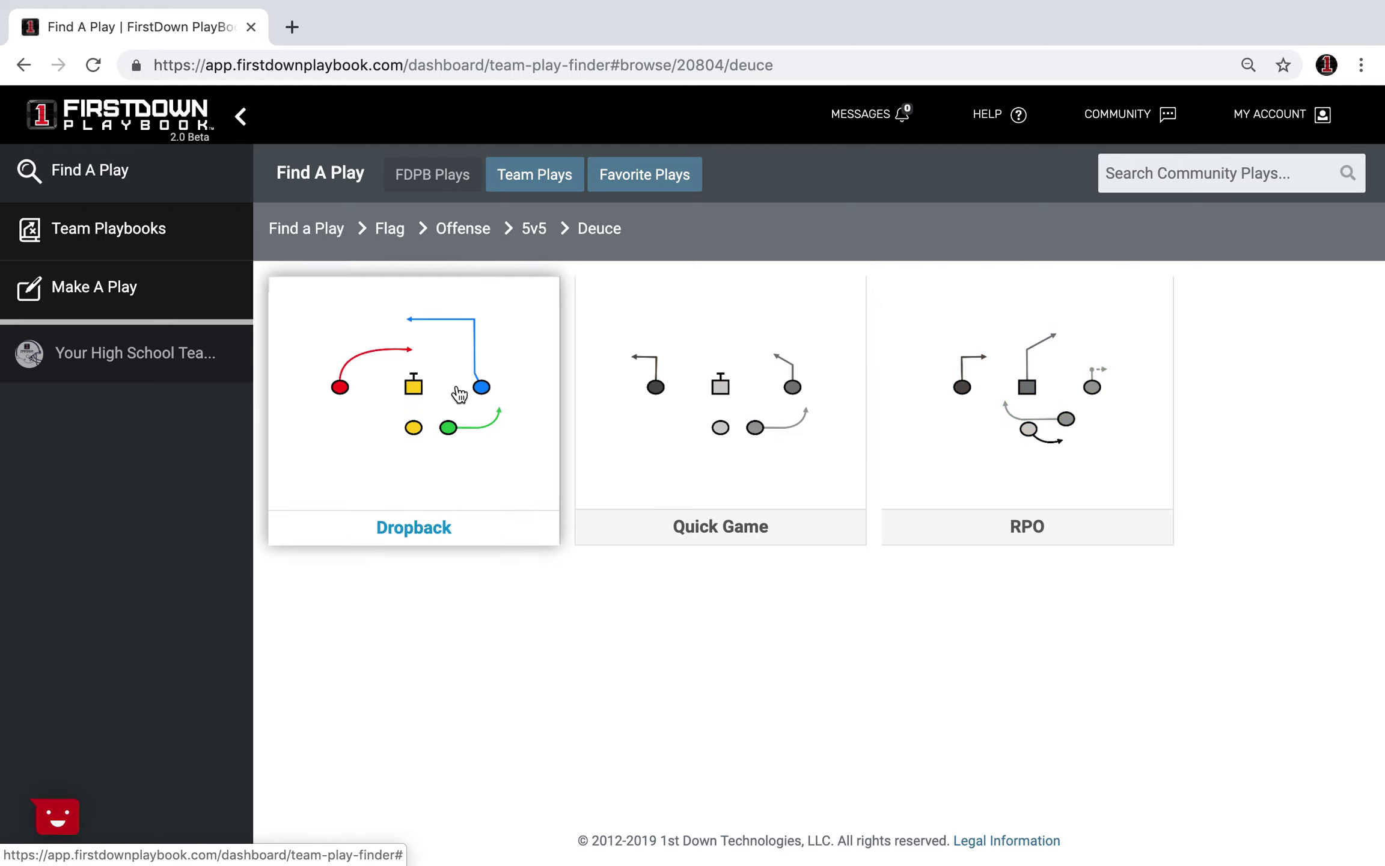
# Step: Open the Deuce Dropback plays and look through the list for All Go Z Drag
pyautogui.click(448, 394)
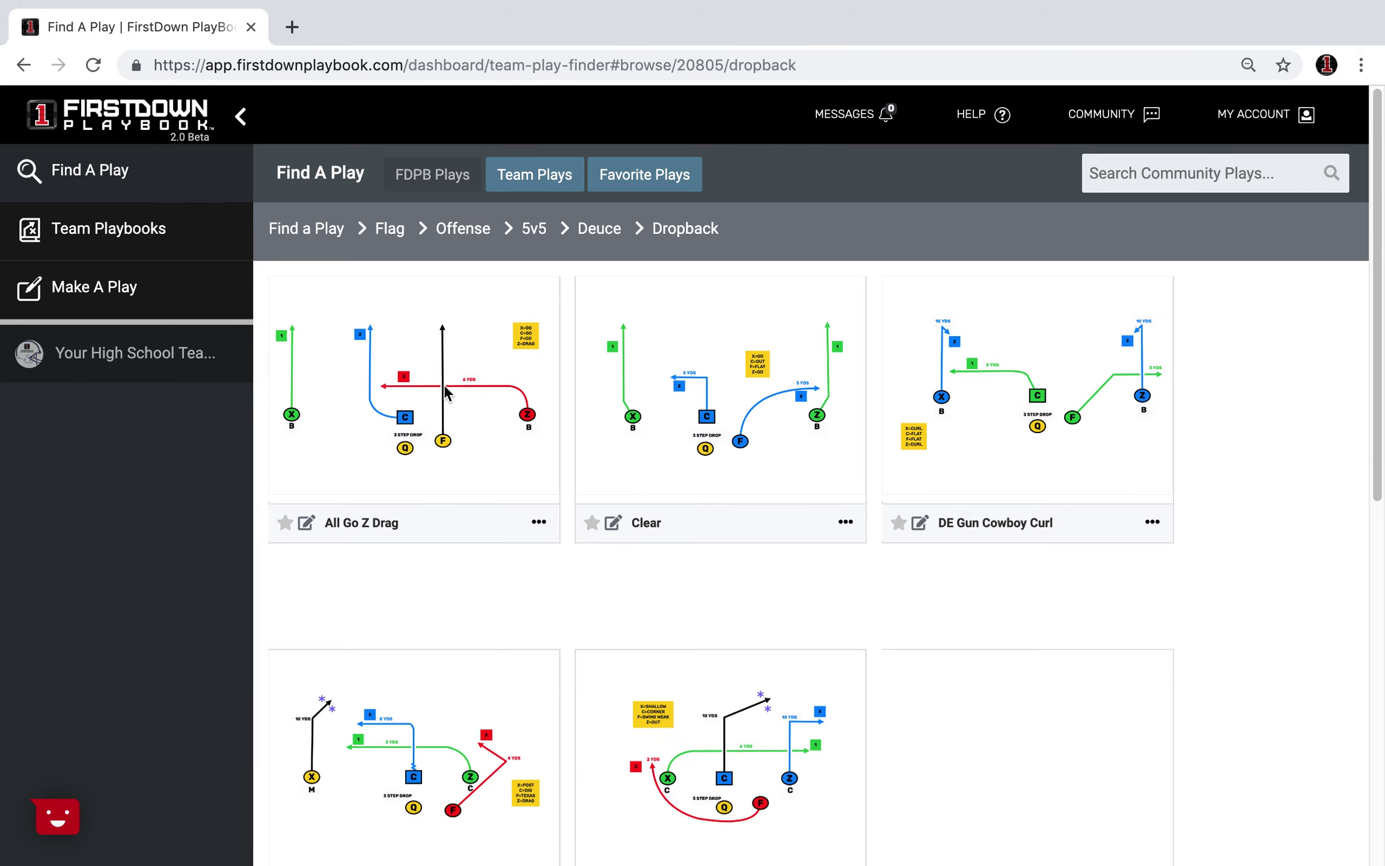
pyautogui.scroll(-6, 1253, 562)
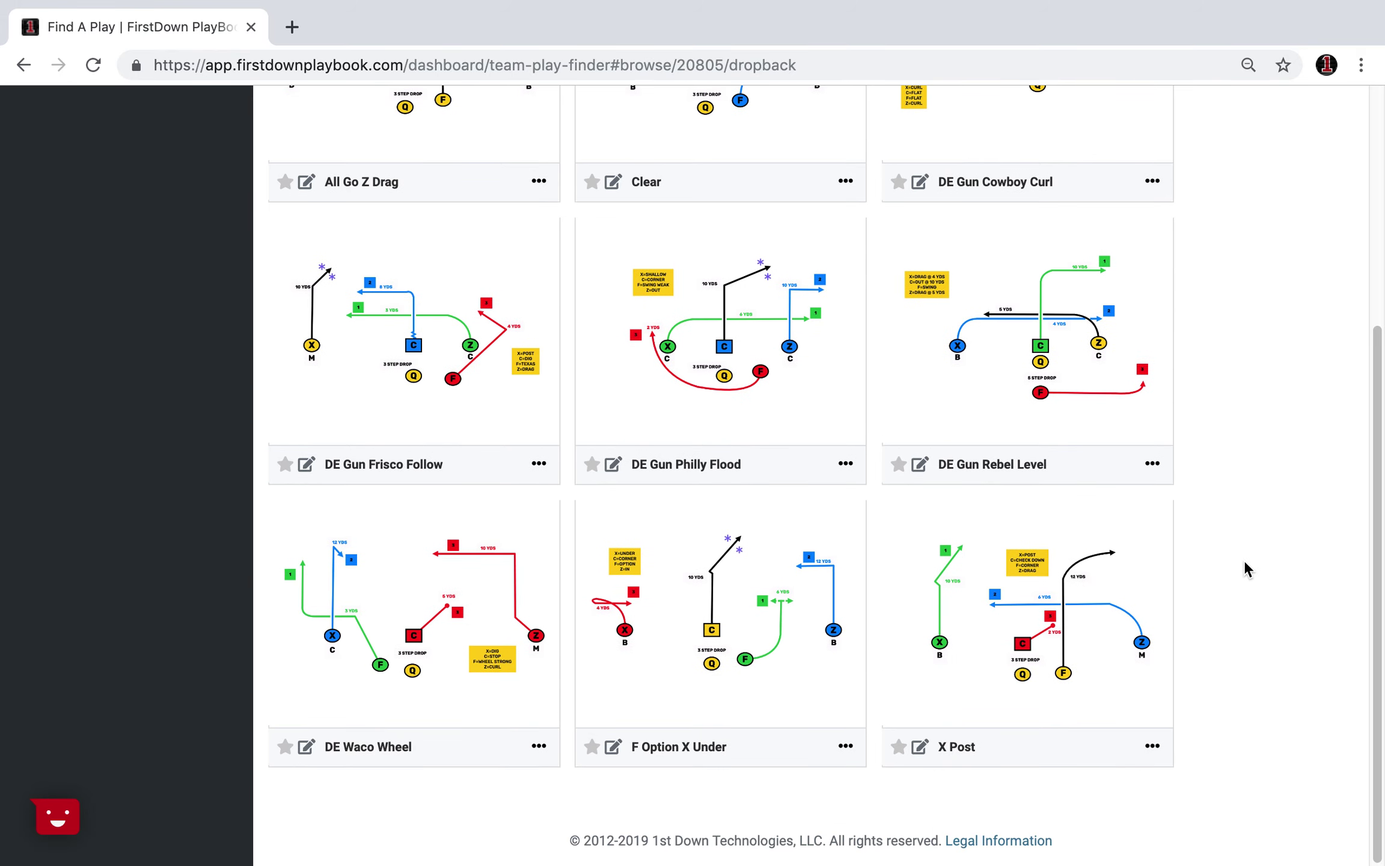
pyautogui.scroll(5, 1248, 565)
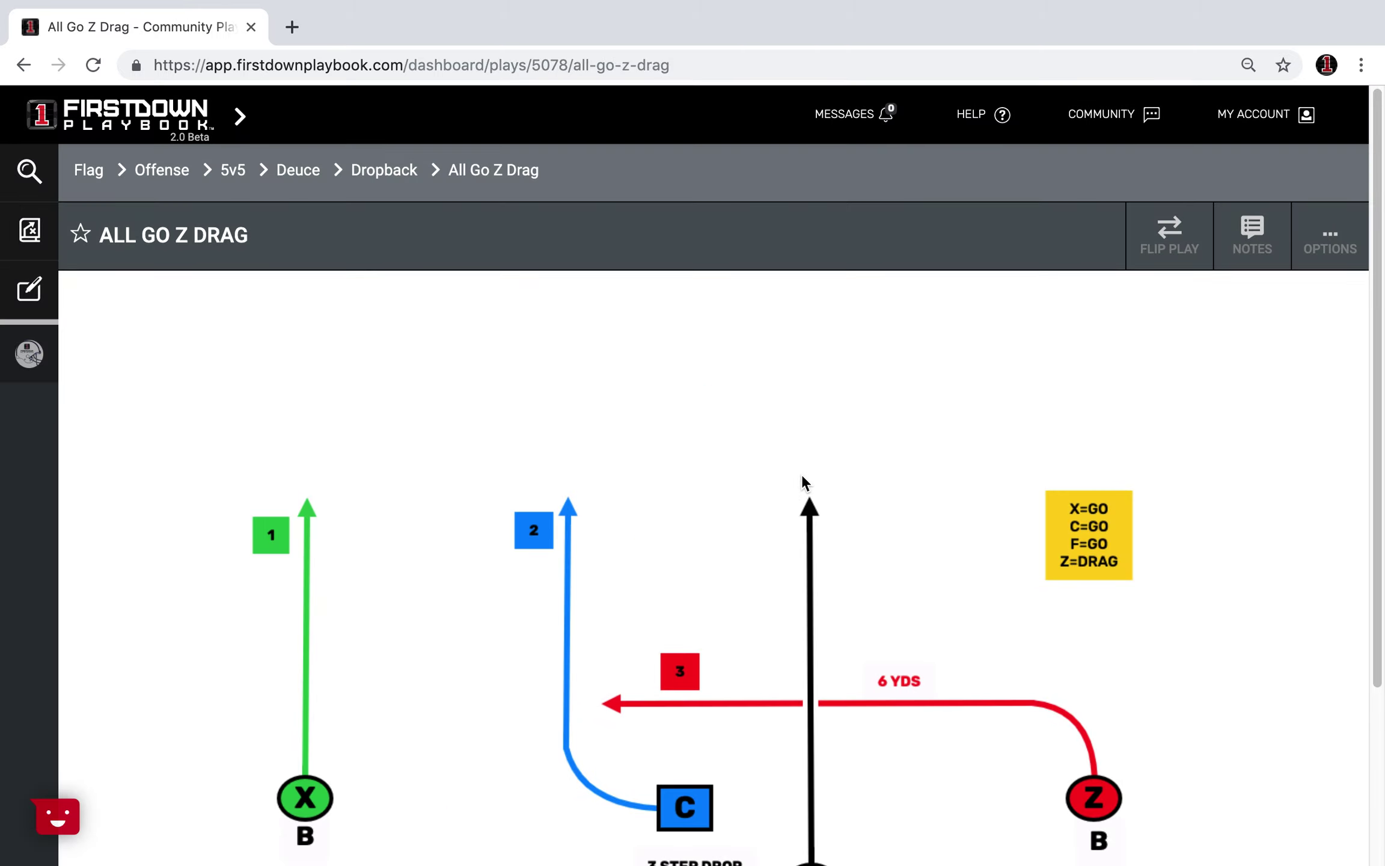
# Step: Look over the All Go Z Drag play, flipping it left-right and back
pyautogui.scroll(-3, 806, 481)
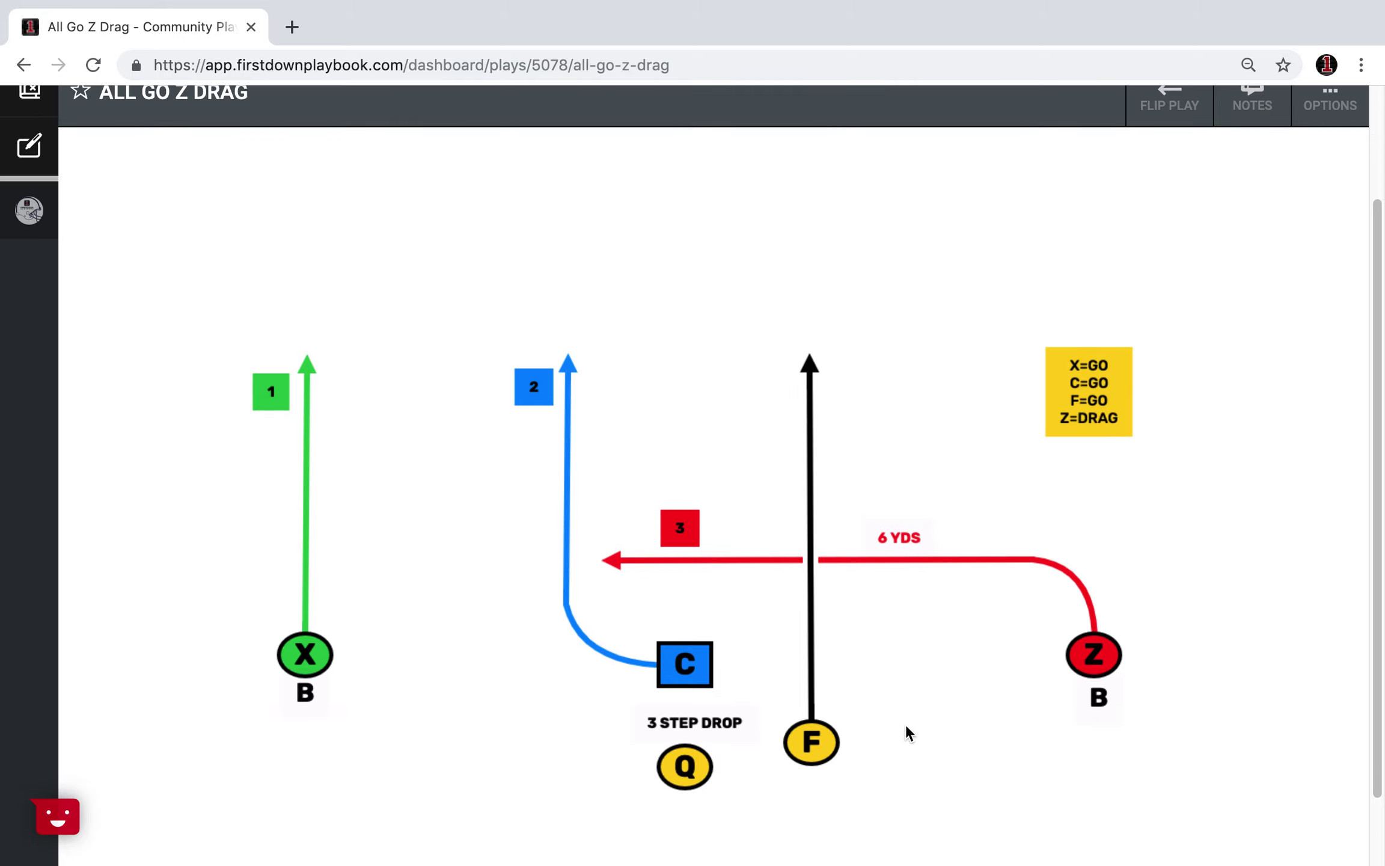
pyautogui.scroll(-1, 908, 734)
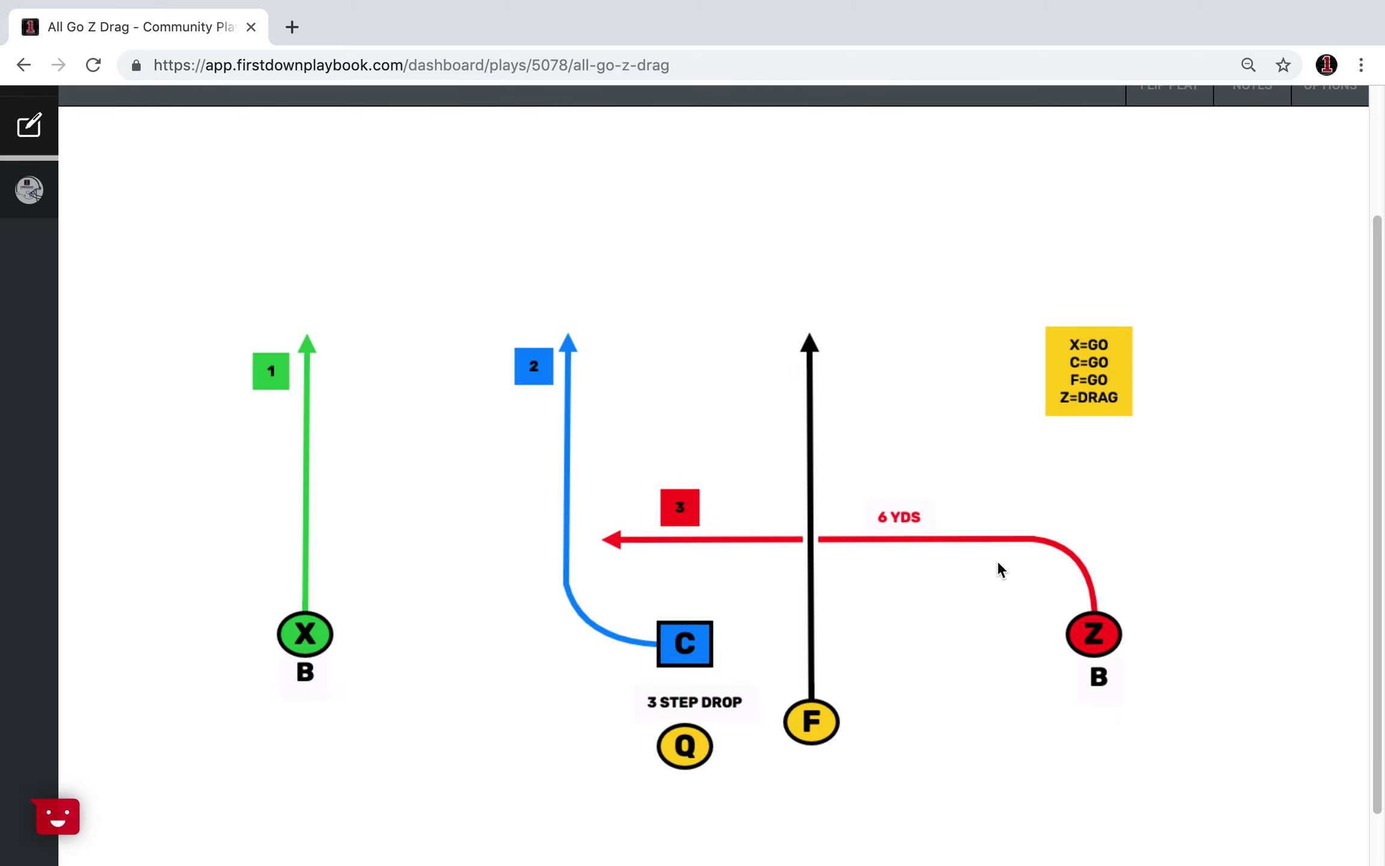
pyautogui.scroll(3, 999, 568)
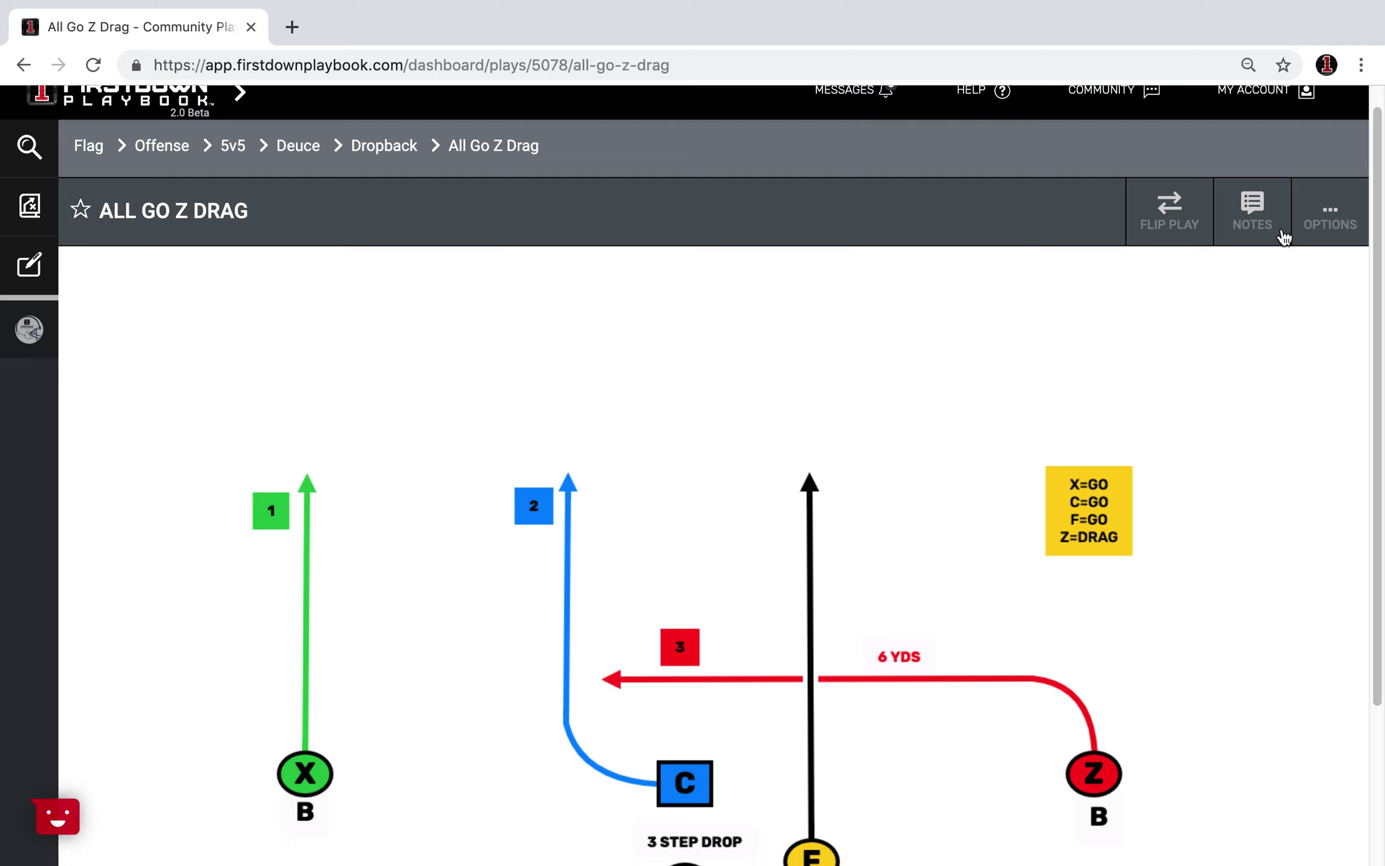
pyautogui.scroll(-1, 870, 436)
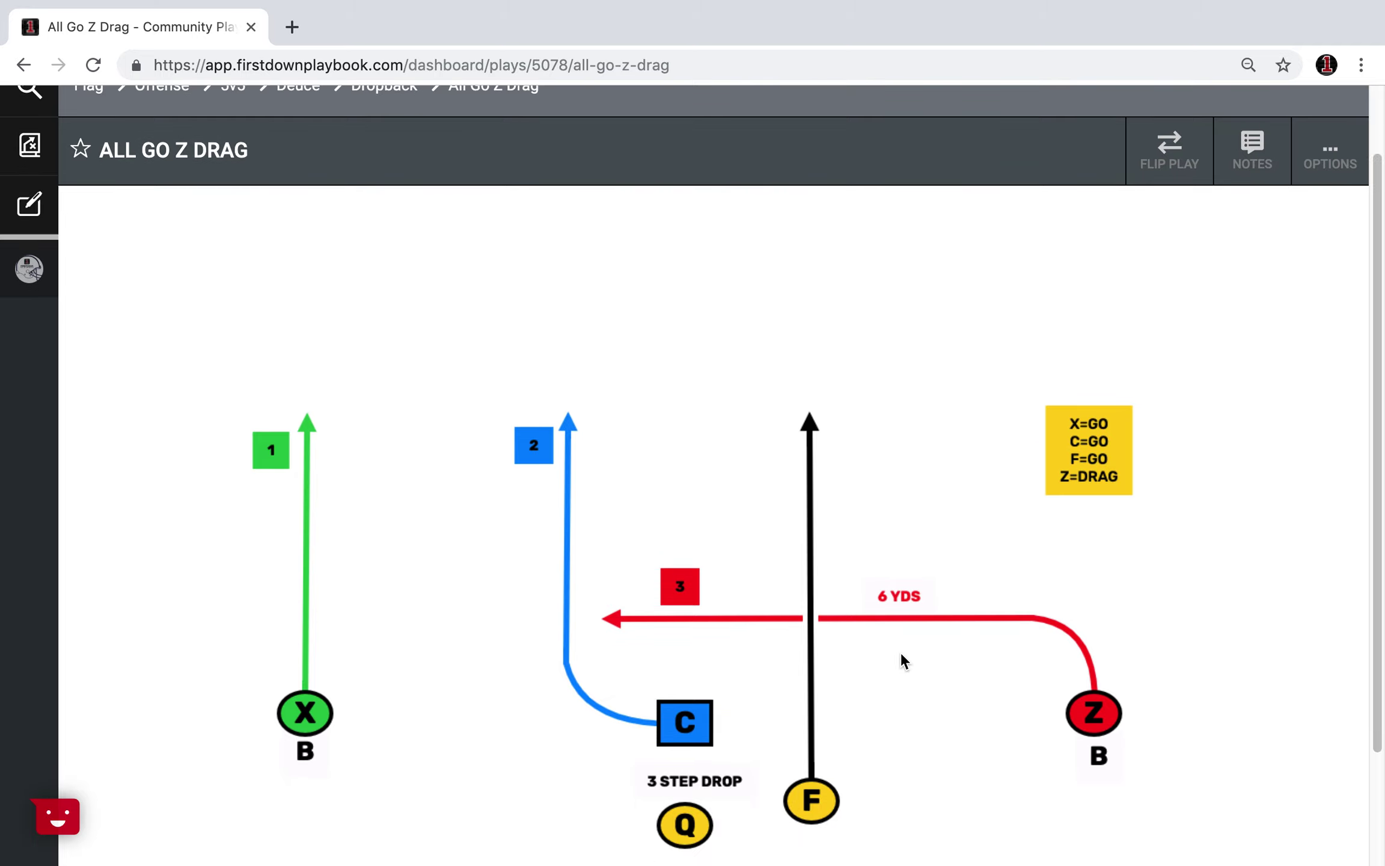
pyautogui.scroll(-1, 821, 607)
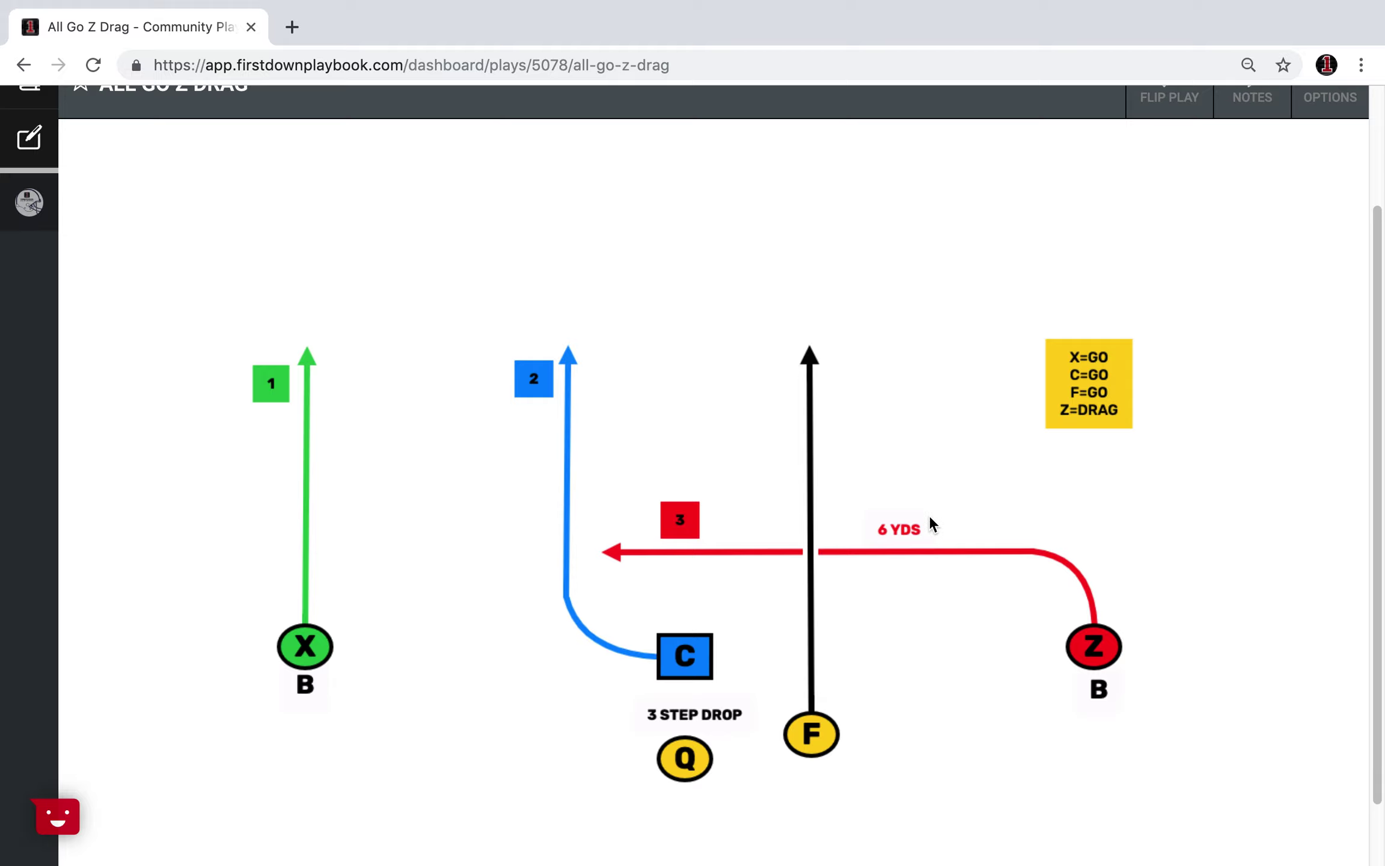
pyautogui.scroll(2, 931, 526)
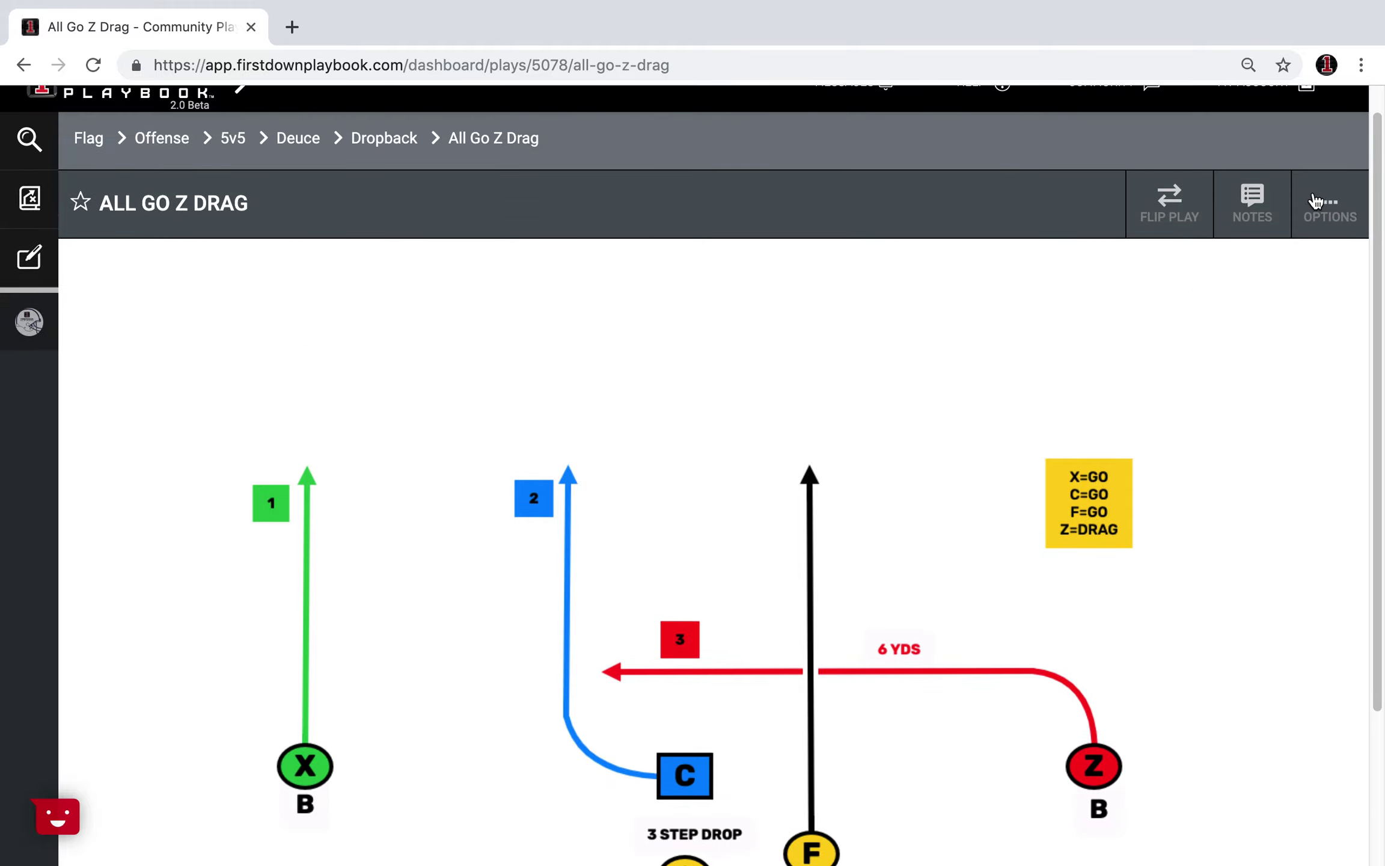
pyautogui.click(1178, 205)
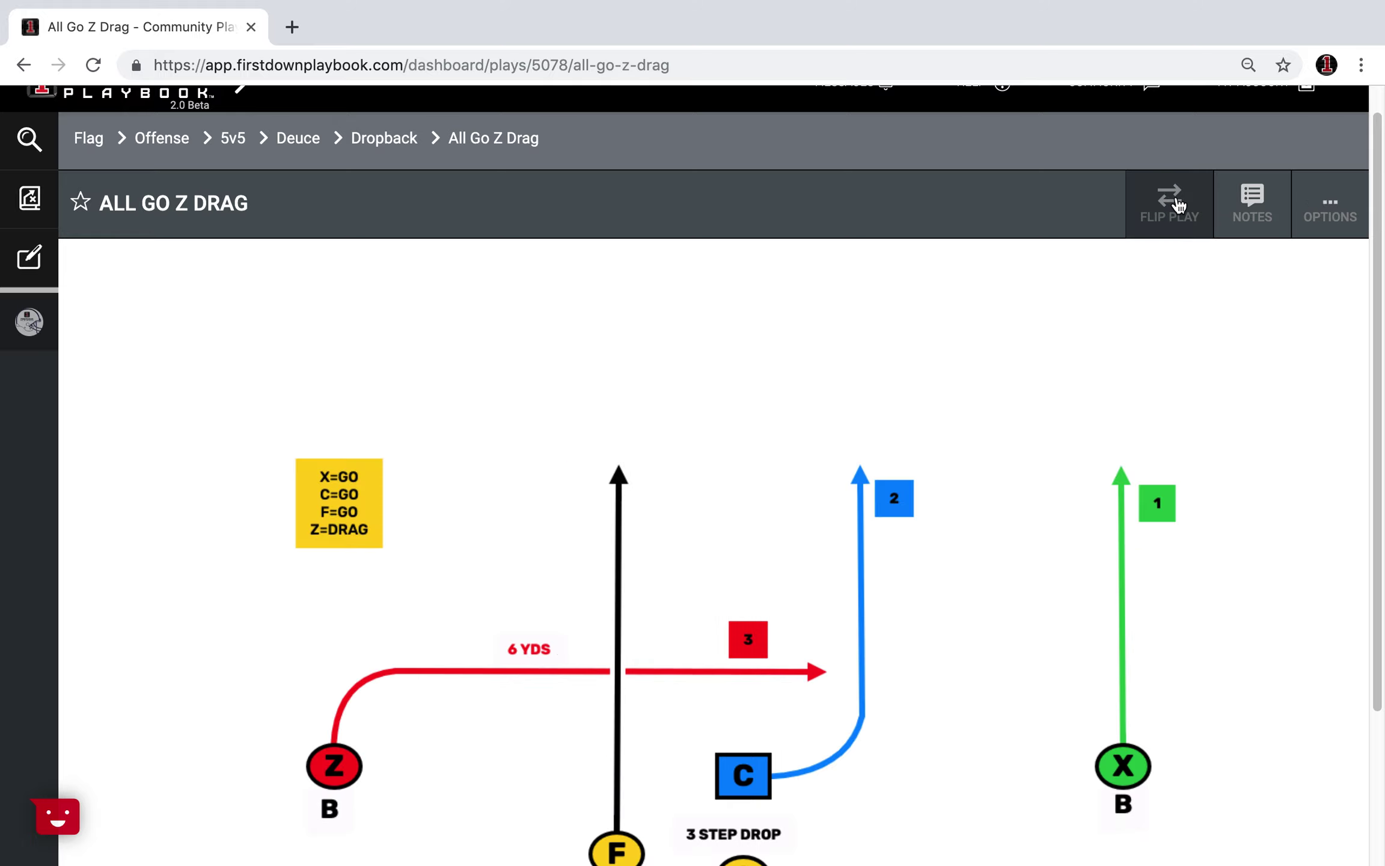
pyautogui.click(1178, 205)
# Step: Show then hide the coaching notes, and bring up the Share, Print and Edit Play options
pyautogui.click(1252, 204)
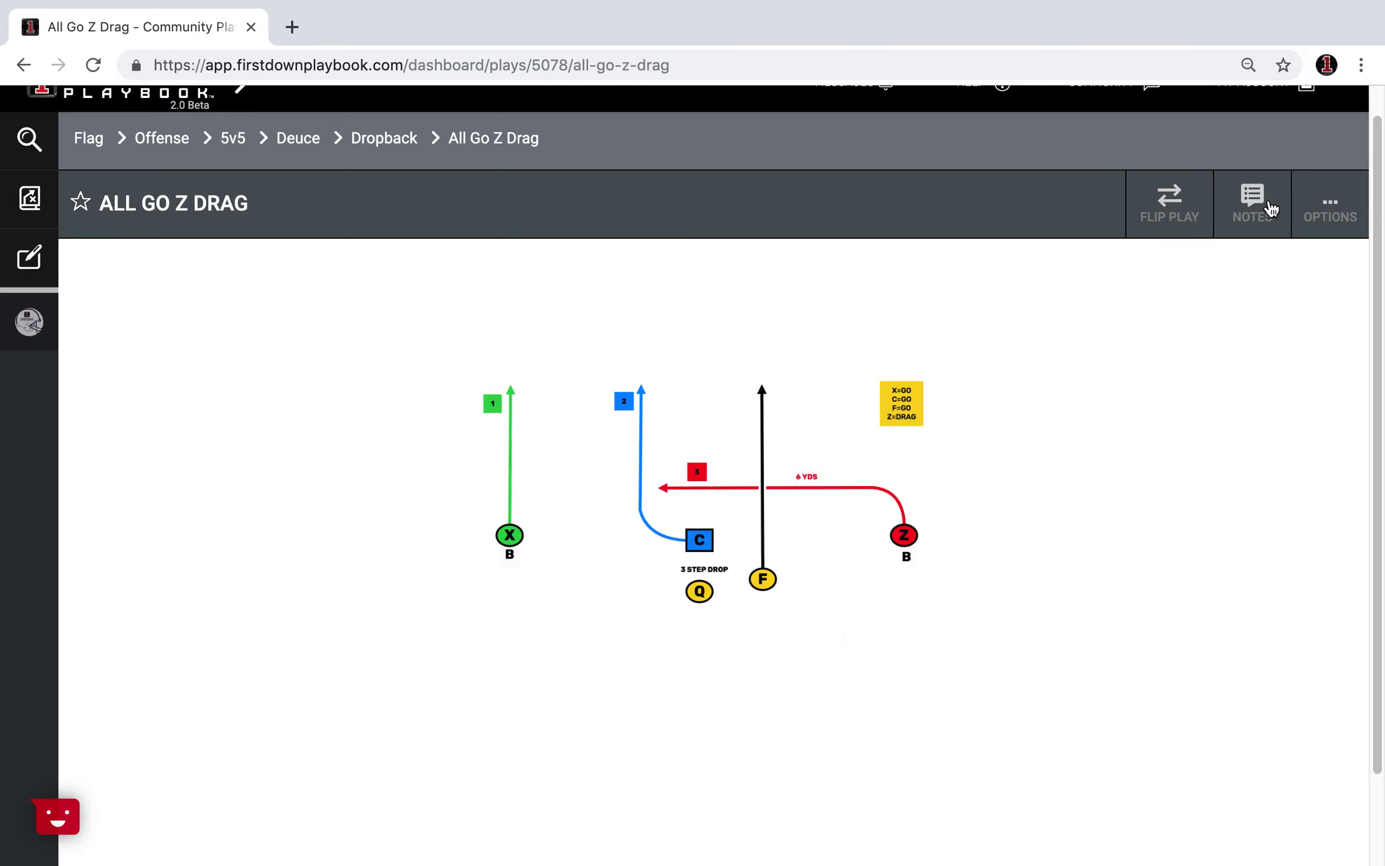
pyautogui.scroll(-5, 1086, 457)
pyautogui.scroll(5, 1086, 457)
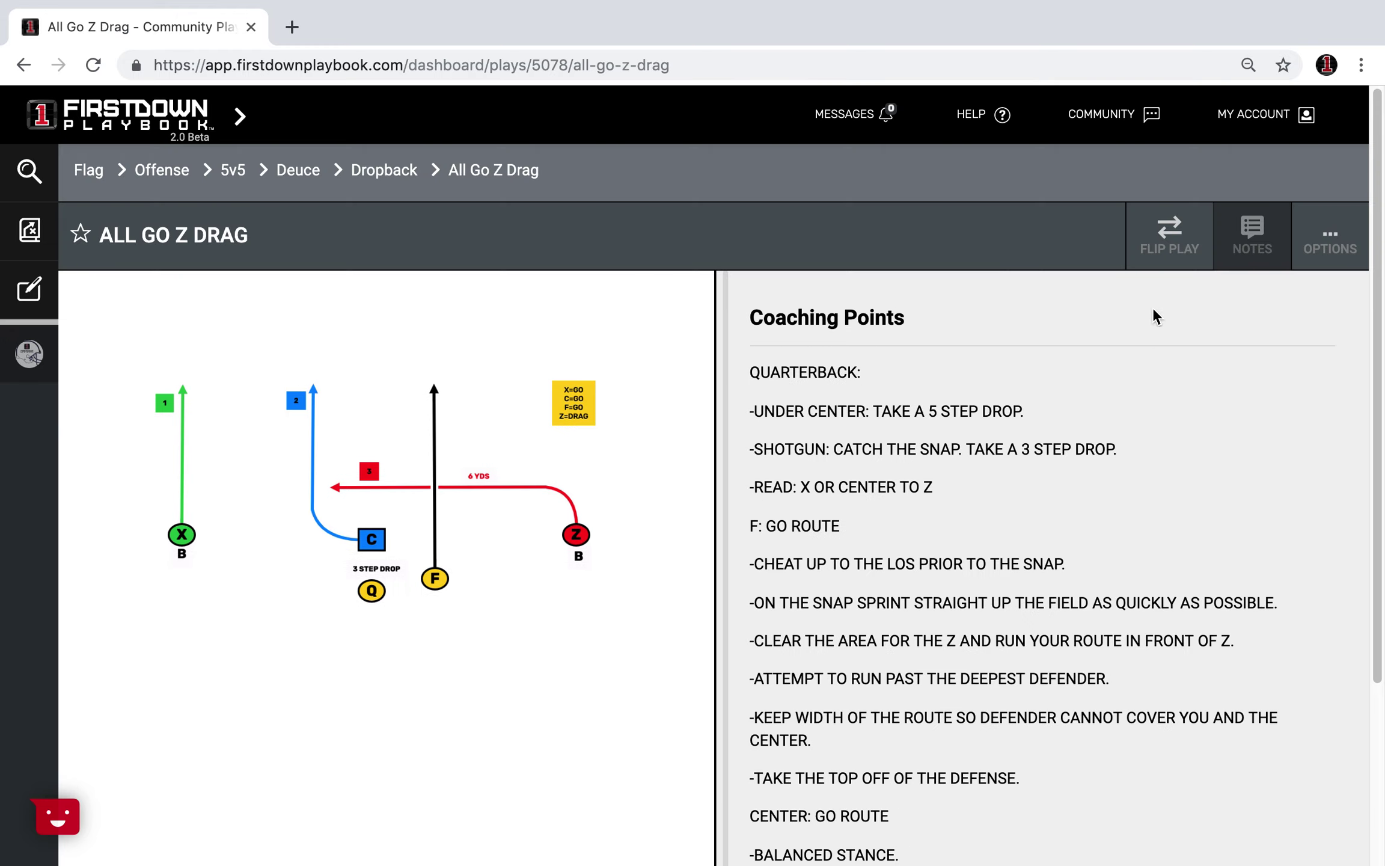
pyautogui.click(1238, 235)
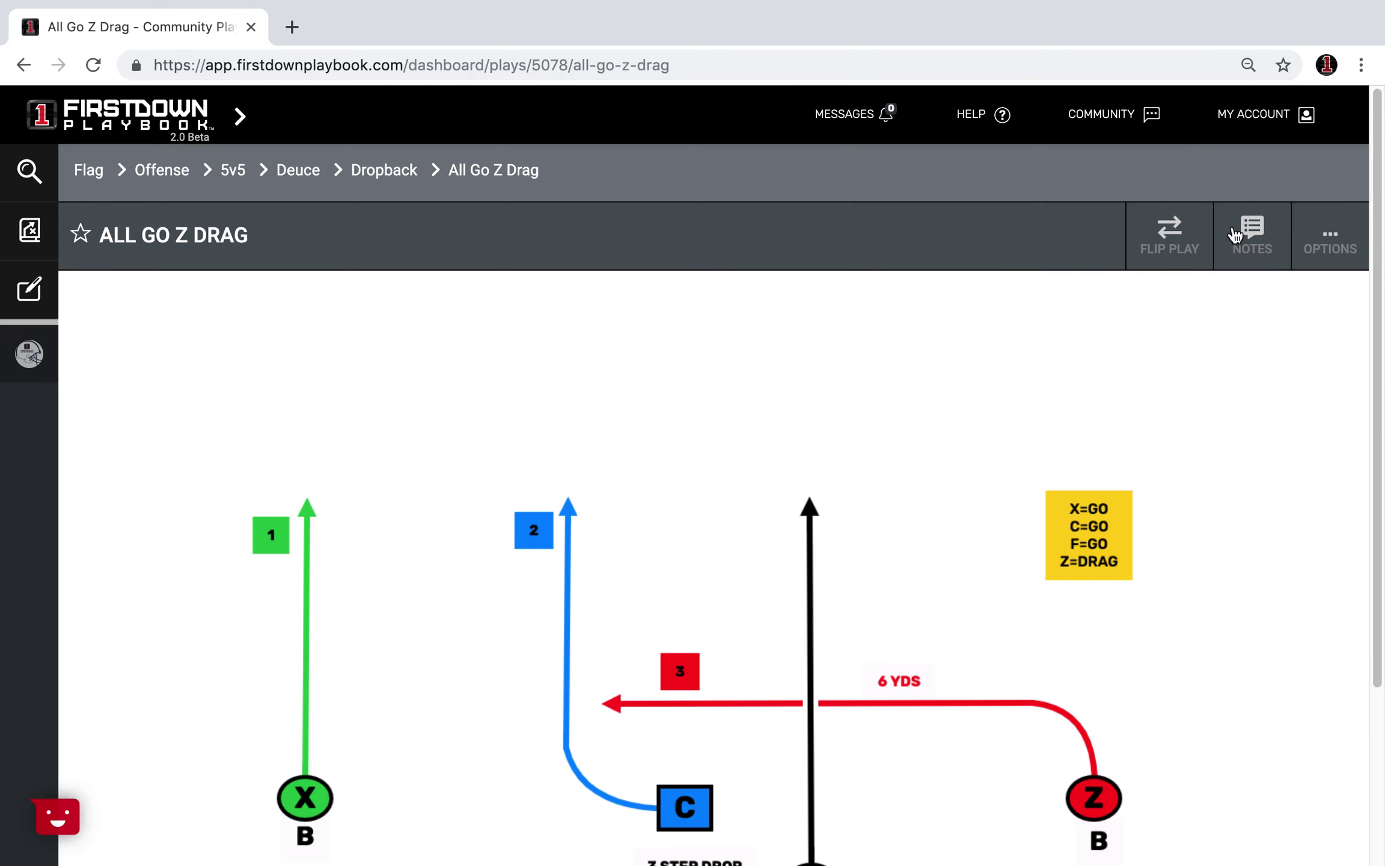
pyautogui.click(1327, 241)
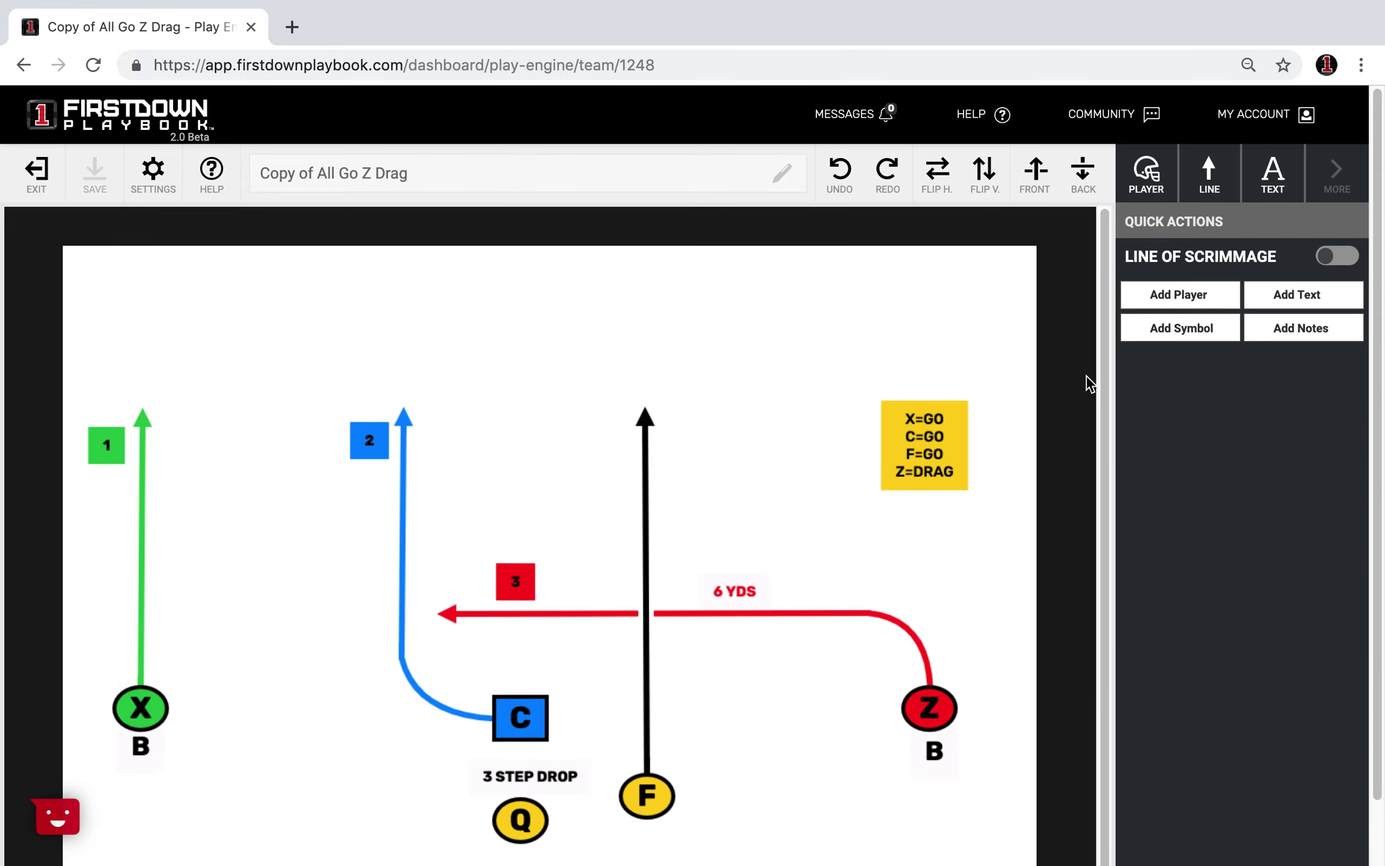
# Step: Give the play copy a Mid-field background in its settings and save the change
pyautogui.click(150, 177)
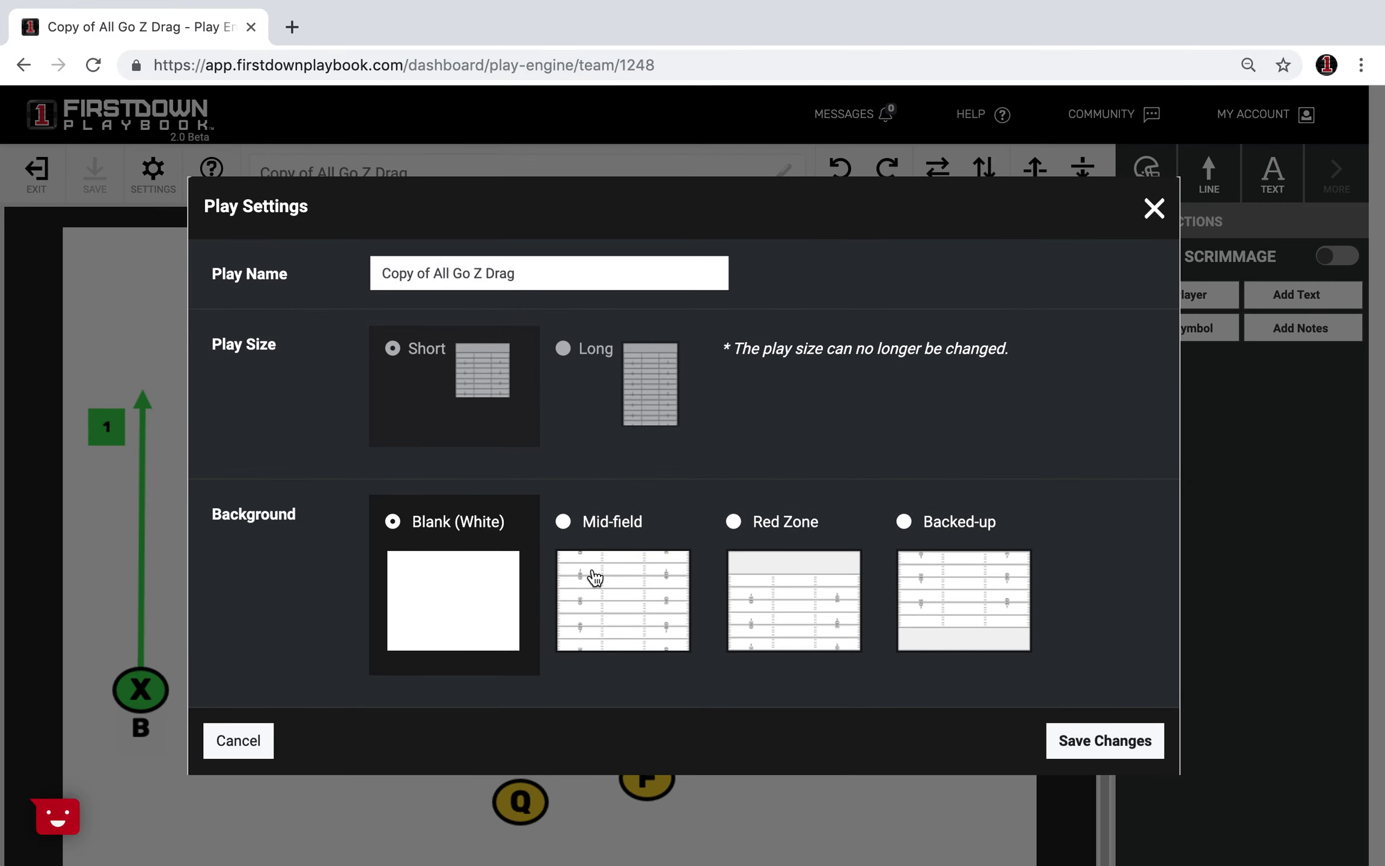
pyautogui.click(607, 591)
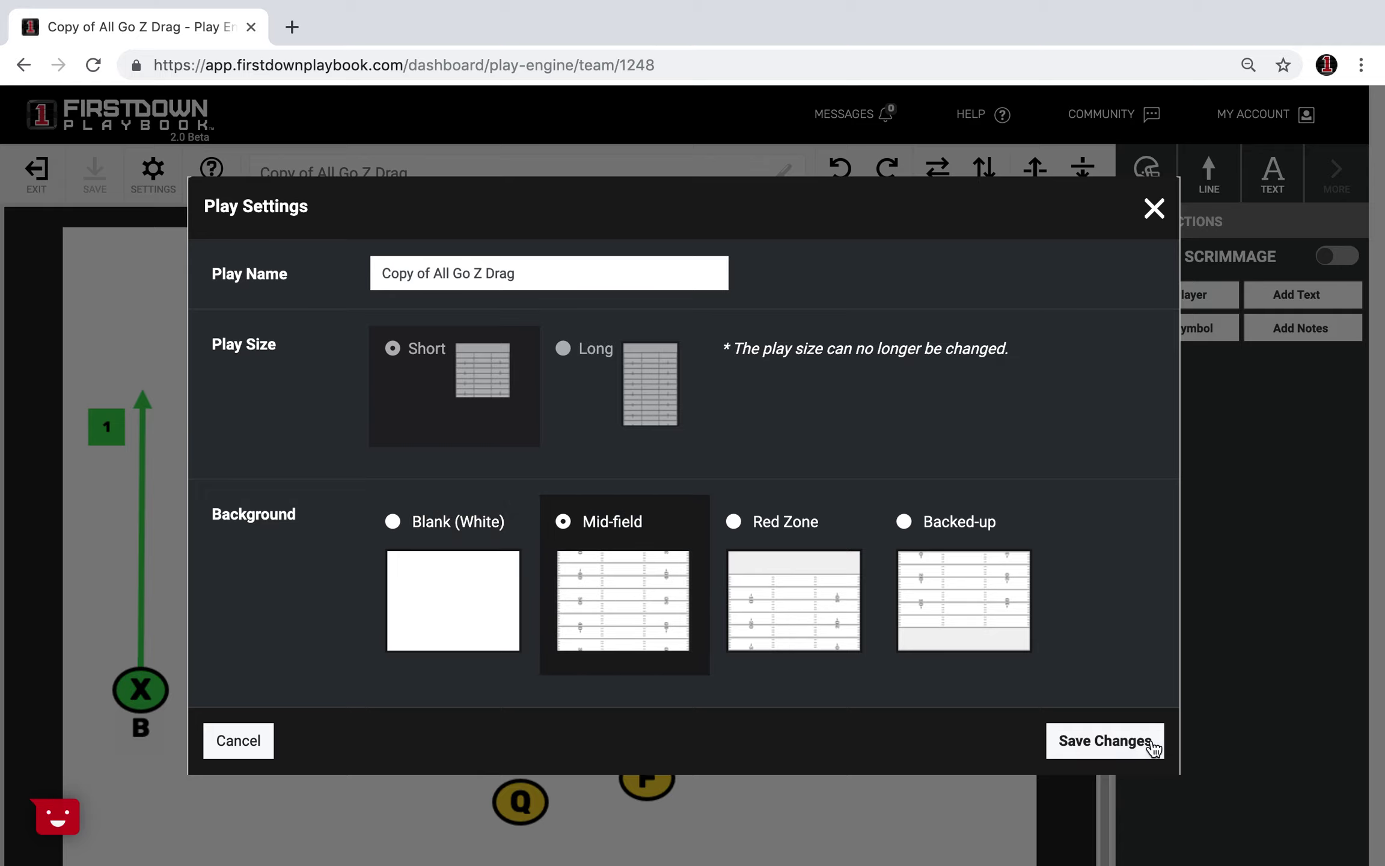
pyautogui.click(1121, 740)
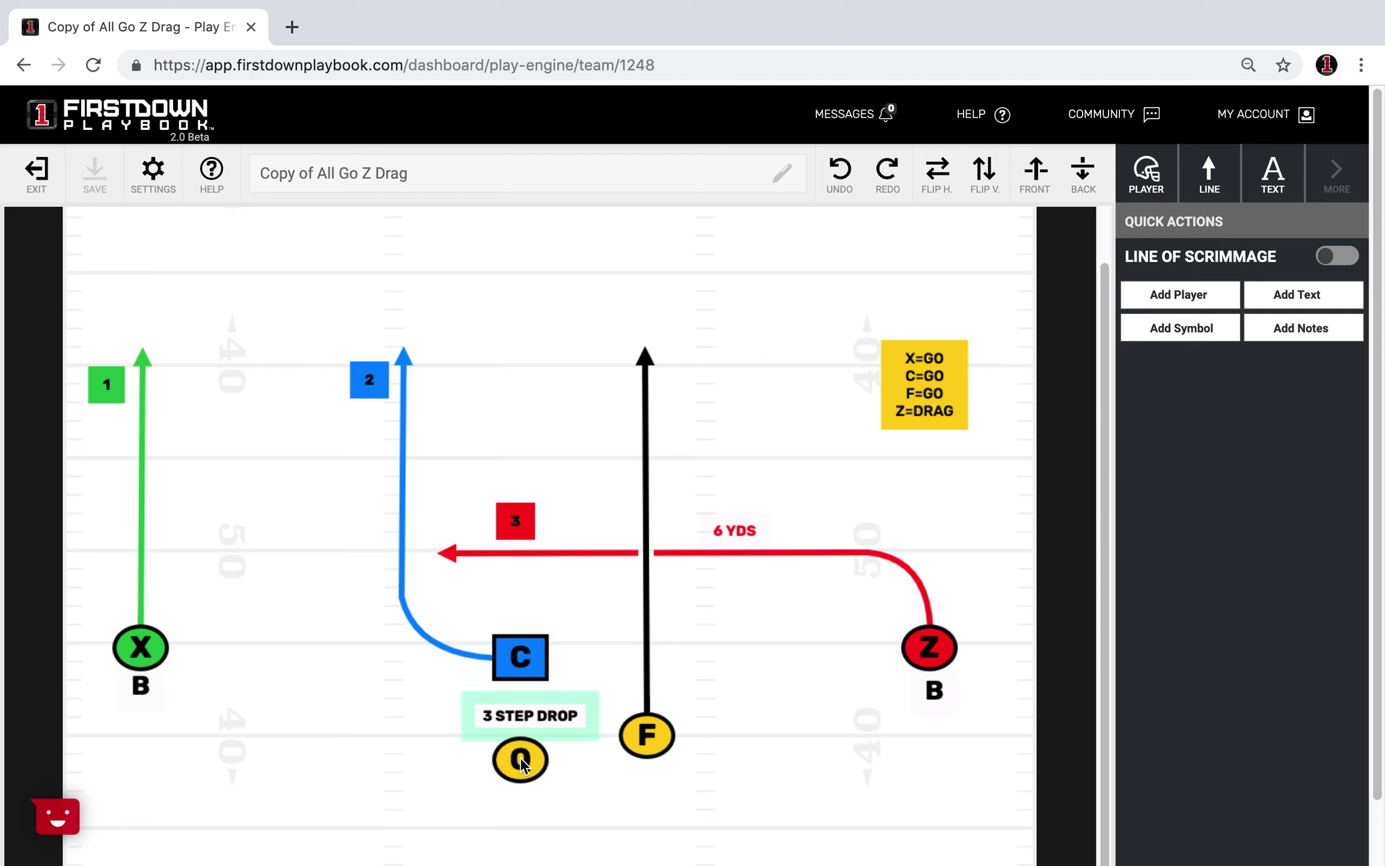
# Step: Nudge the F player slightly up and to the right, then deselect it
pyautogui.moveTo(654, 743)
pyautogui.mouseDown()
pyautogui.moveTo(657, 774)
pyautogui.moveTo(659, 736)
pyautogui.mouseUp()
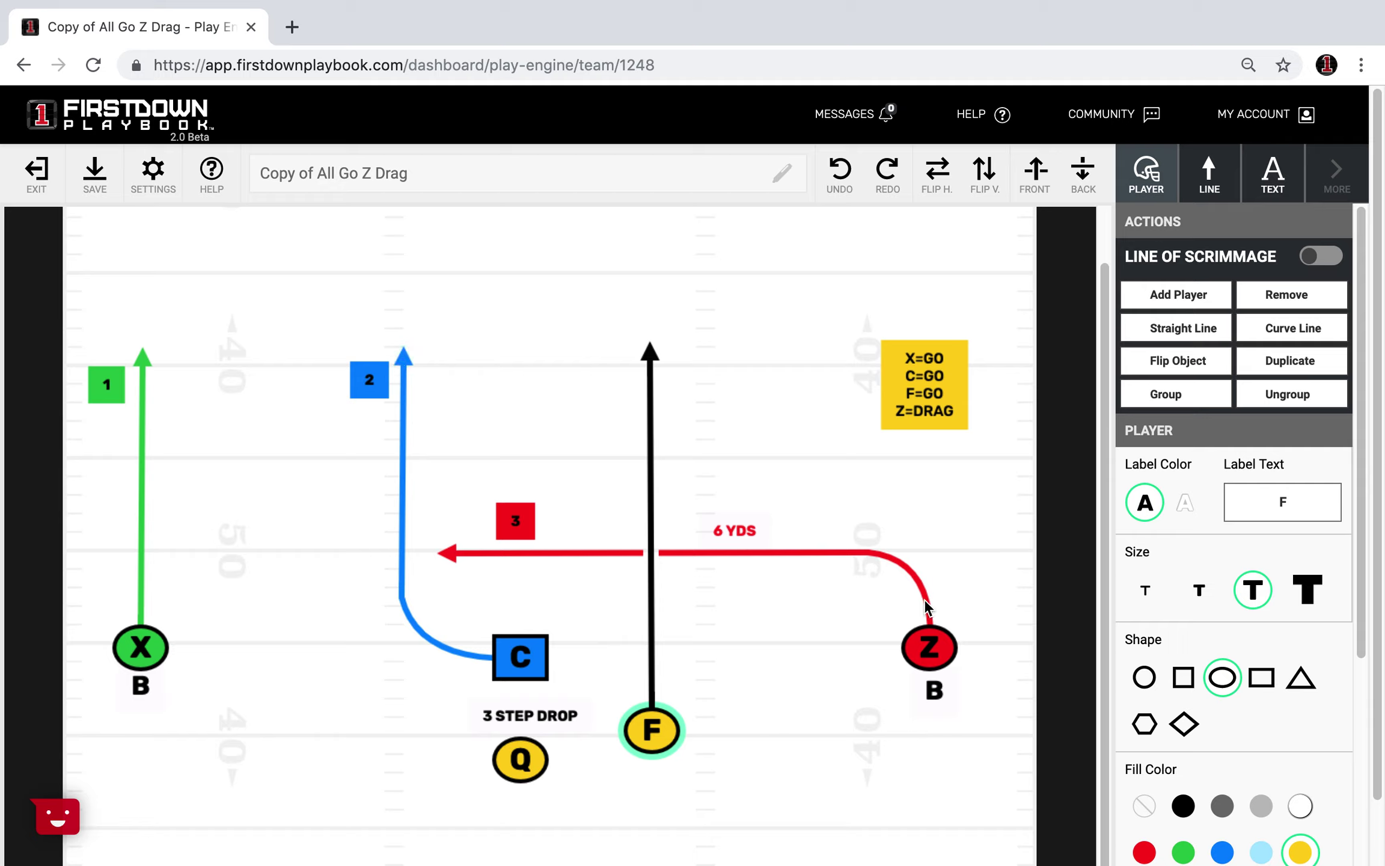
pyautogui.click(778, 728)
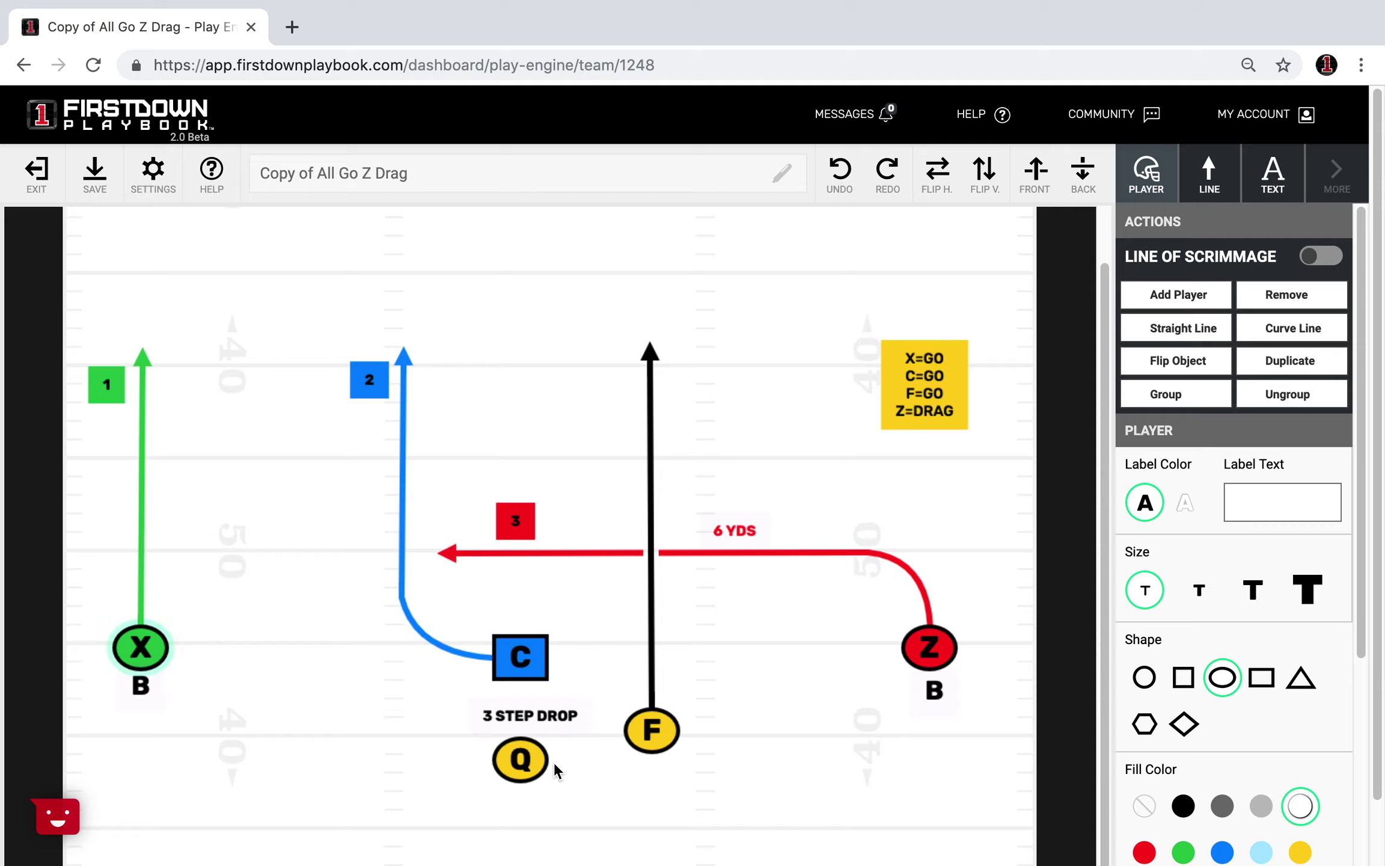
# Step: Recolor Z's number 3 box, both drag route segments and the Z player fill green
pyautogui.click(504, 528)
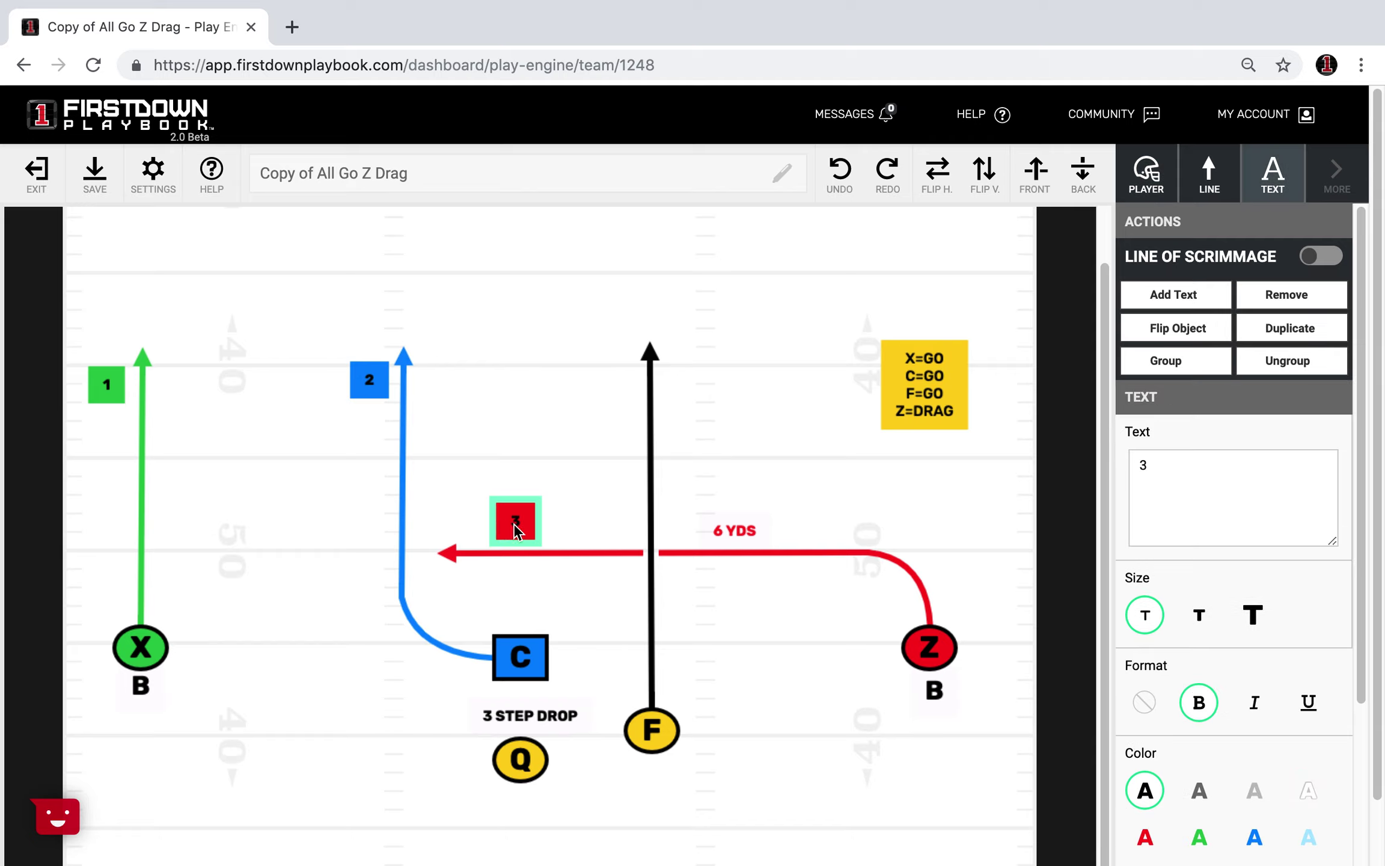
pyautogui.scroll(-3, 1151, 698)
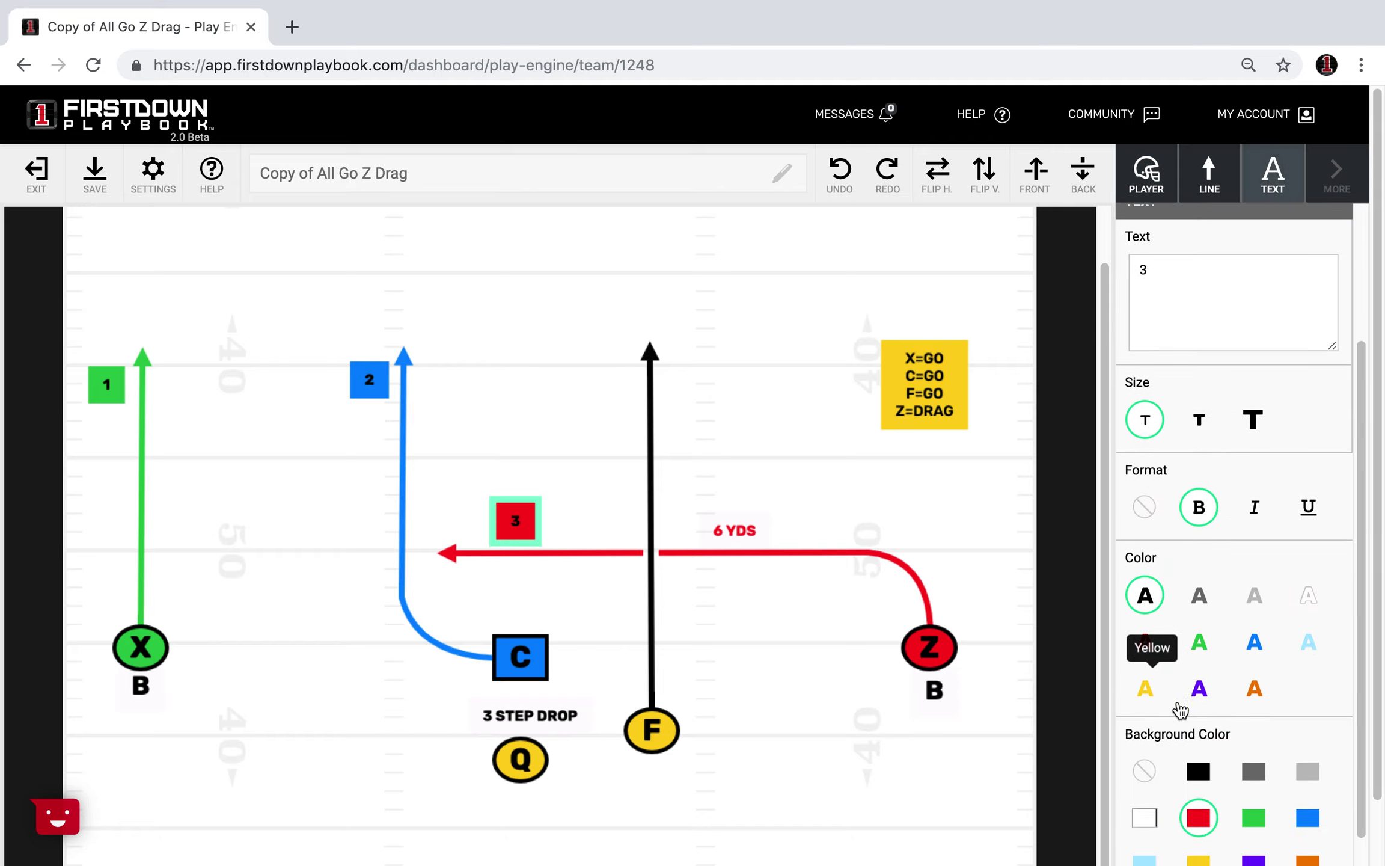
pyautogui.click(1254, 822)
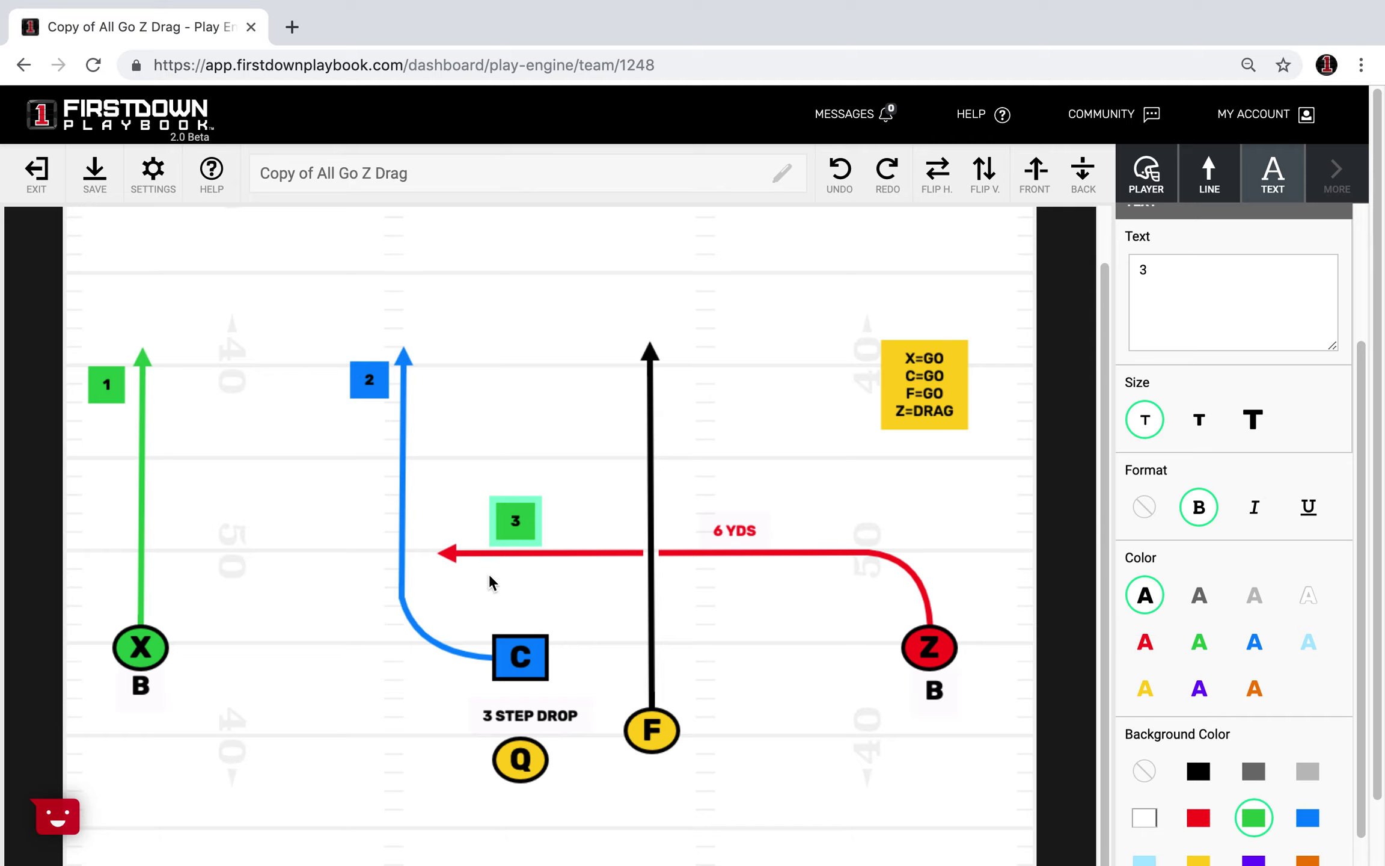
pyautogui.click(461, 553)
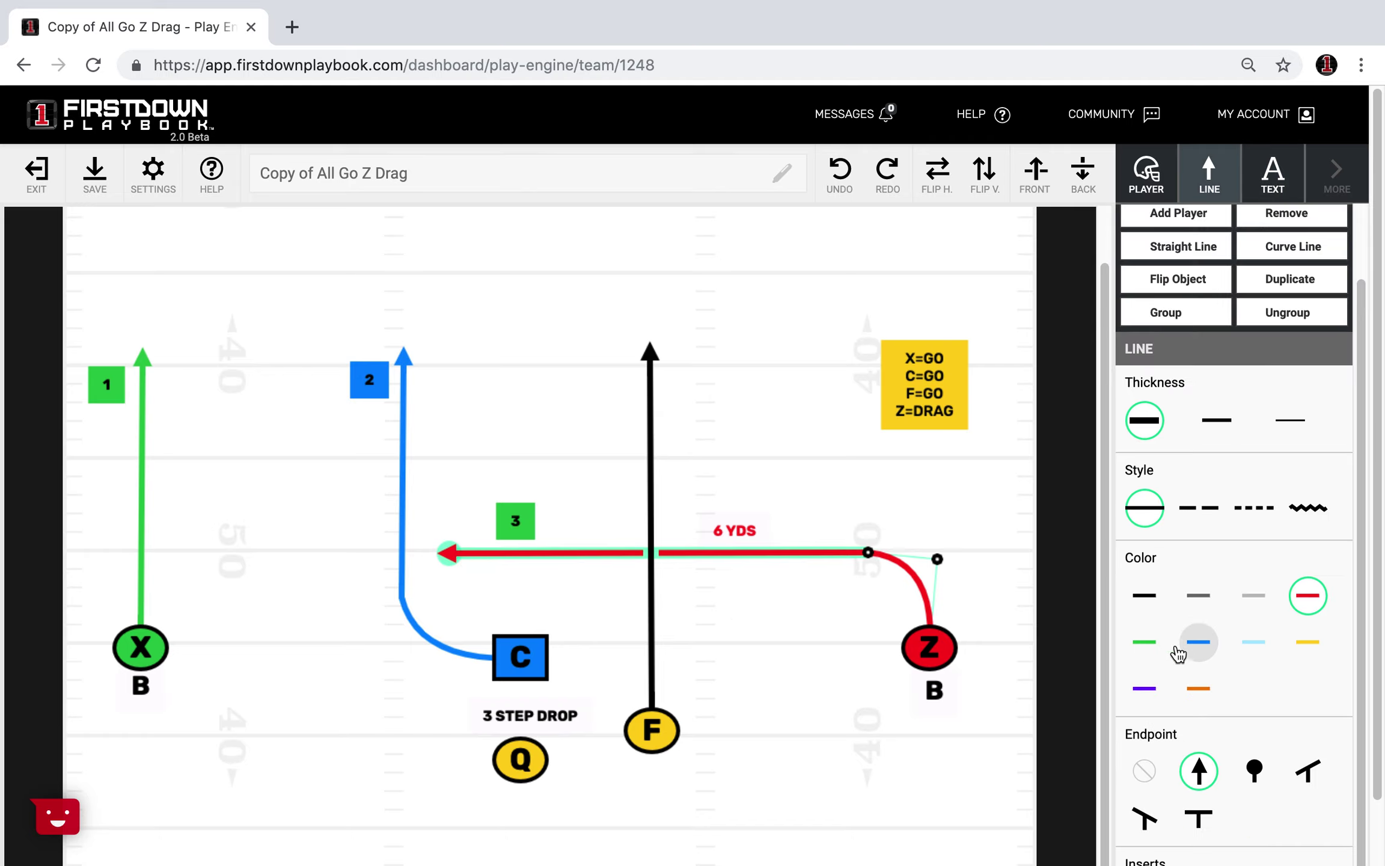
pyautogui.click(1144, 641)
pyautogui.click(889, 565)
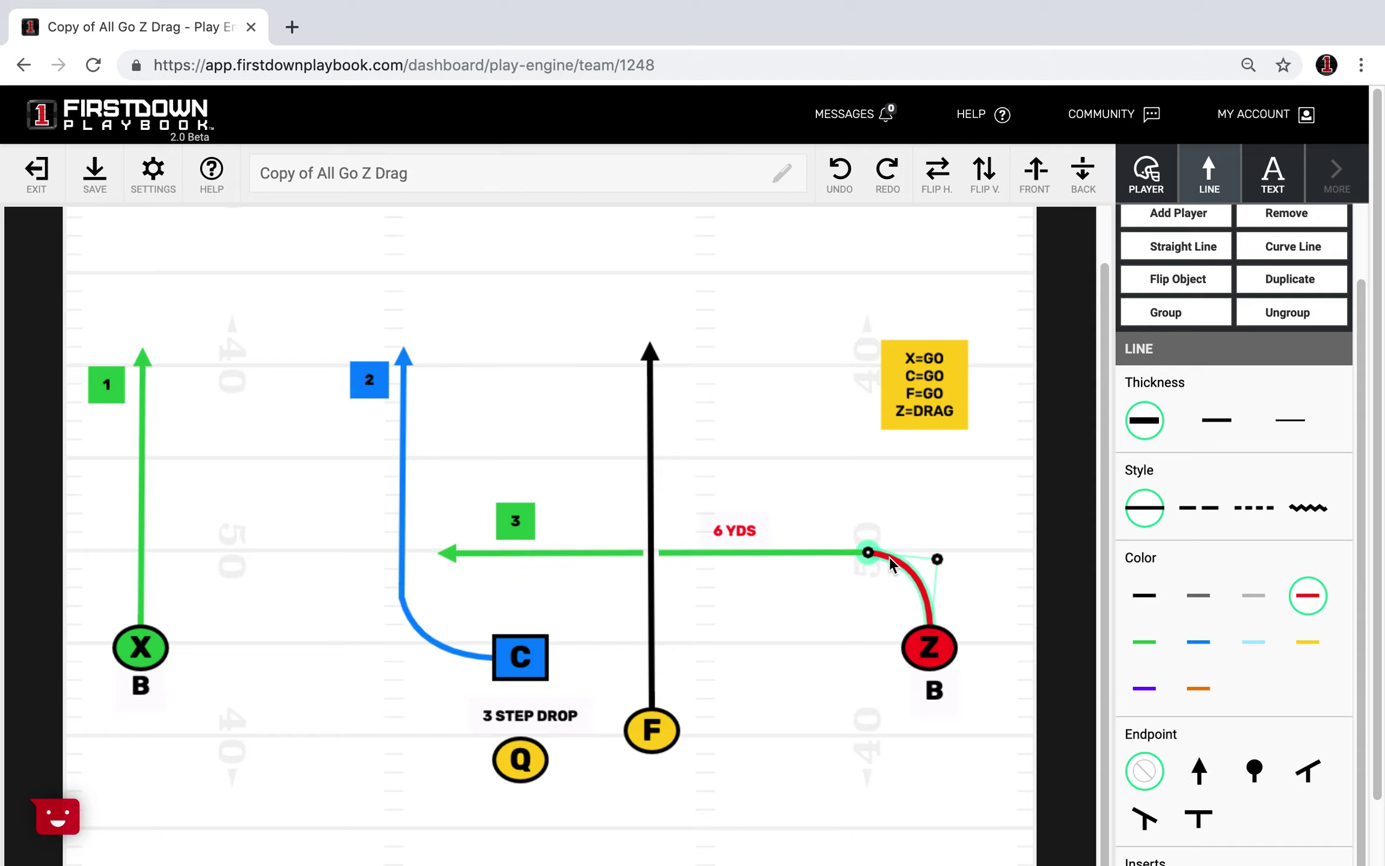
pyautogui.click(1148, 646)
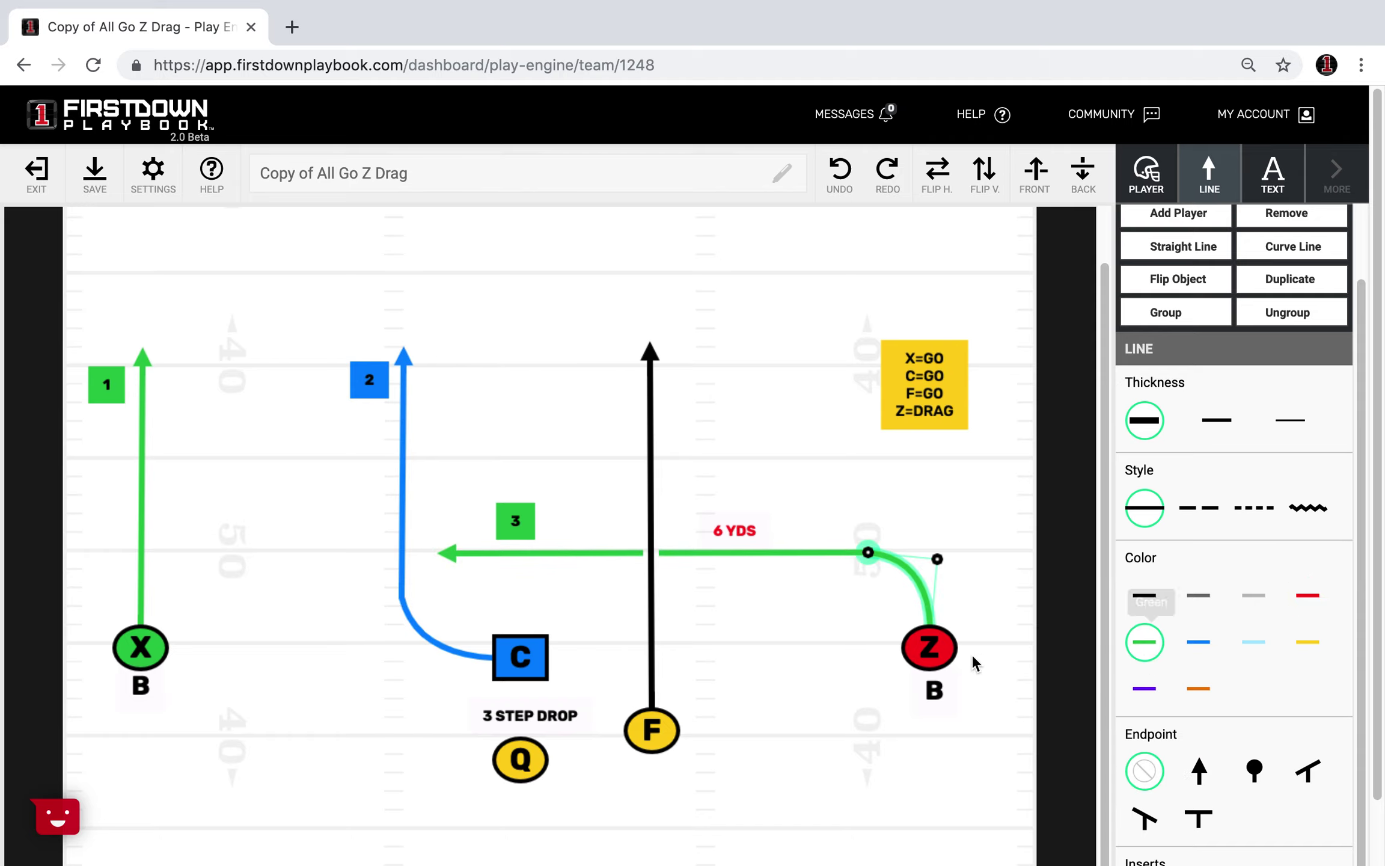
pyautogui.click(932, 649)
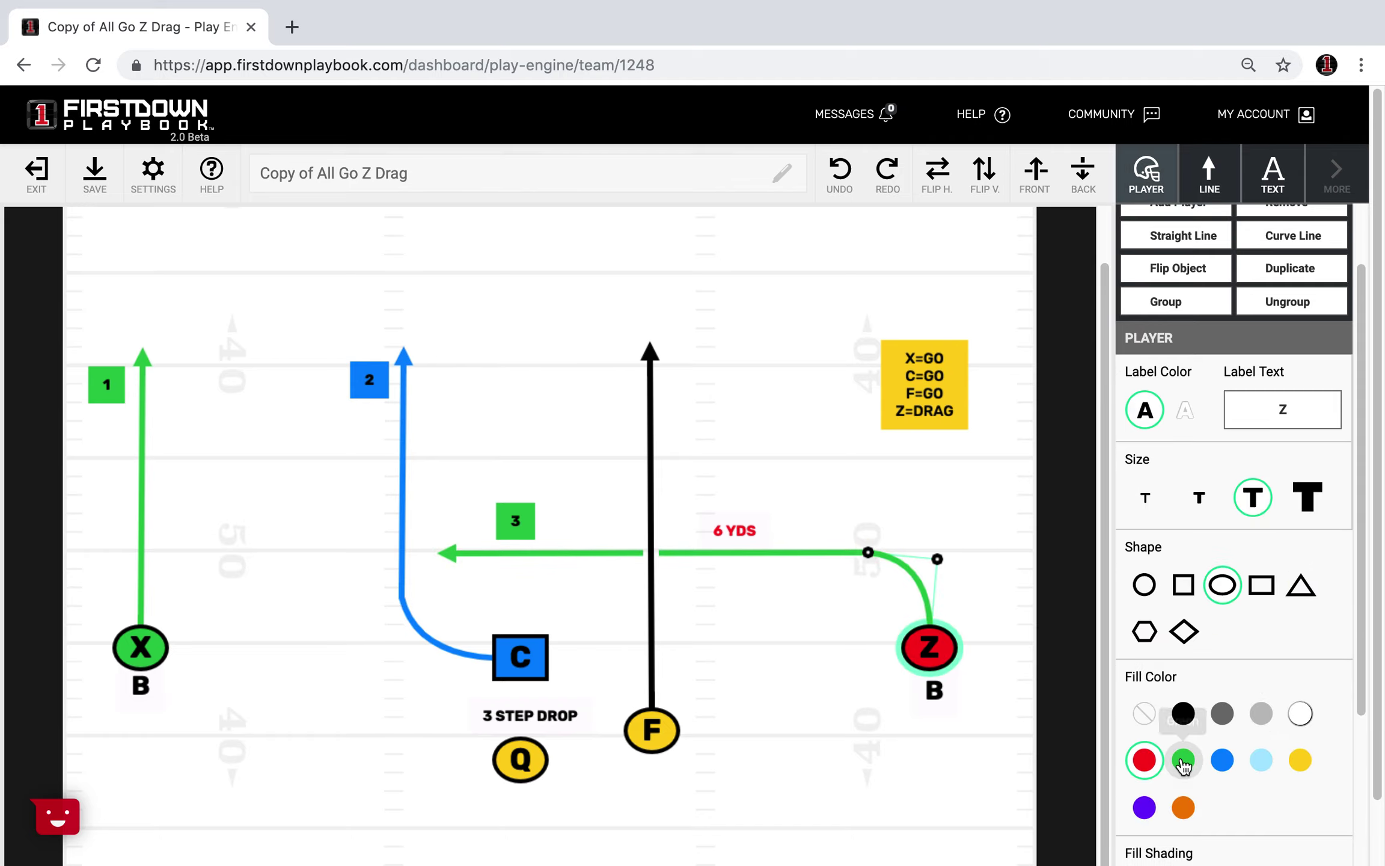
pyautogui.click(1183, 760)
pyautogui.click(871, 718)
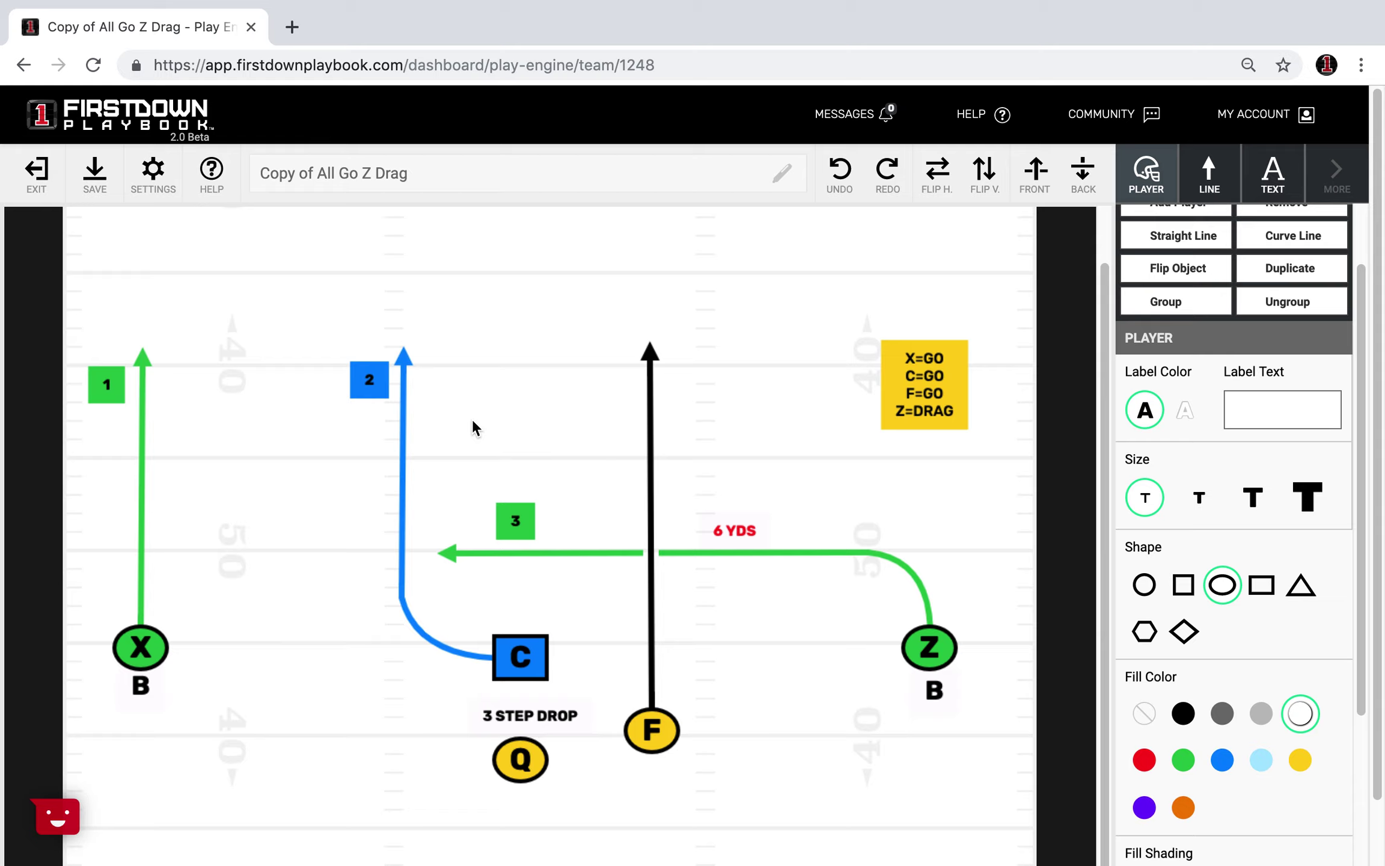
# Step: Move X with its route and box 1 inside toward C, delete X's B label, and save
pyautogui.moveTo(237, 325); pyautogui.dragTo(73, 753)
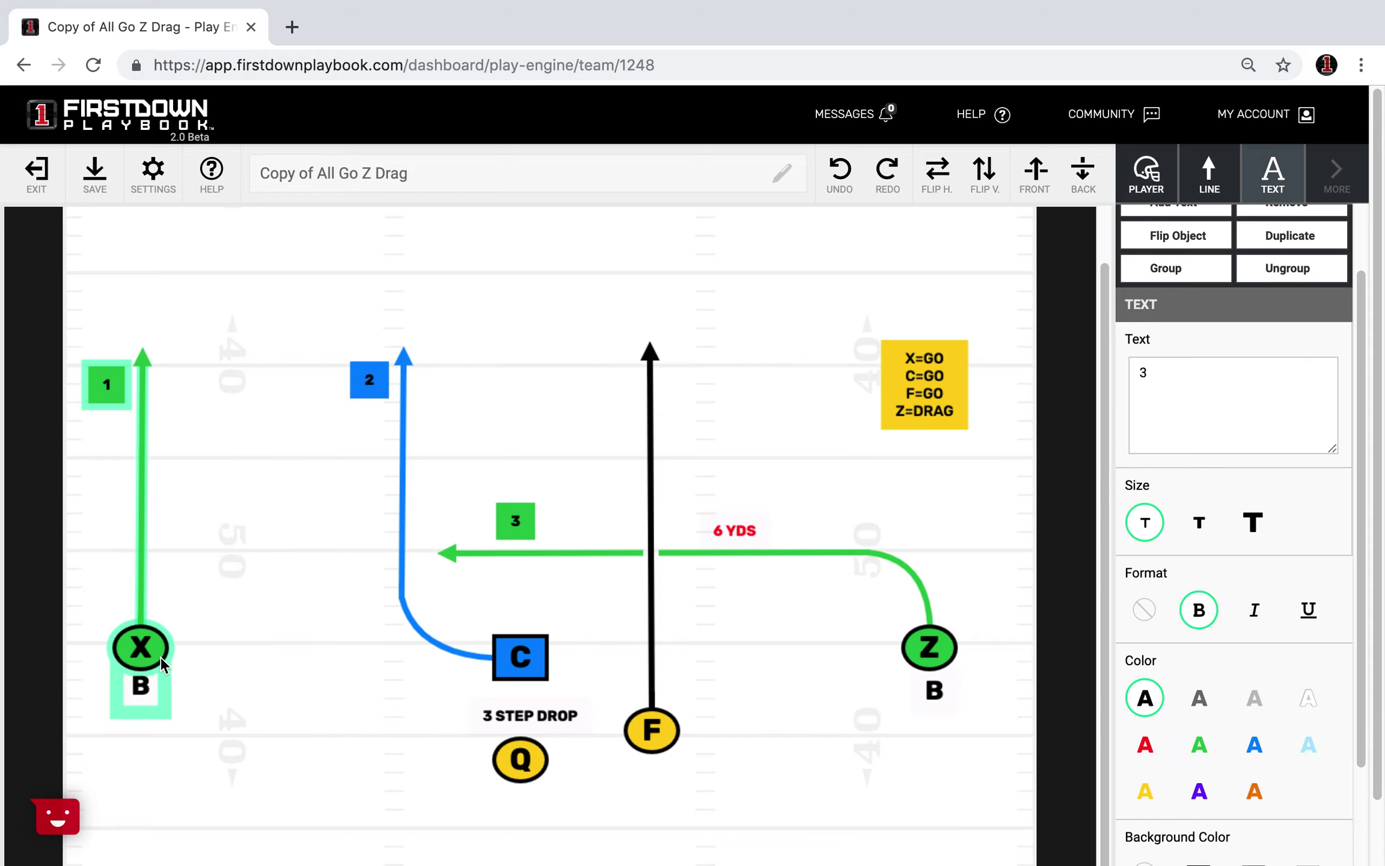
pyautogui.moveTo(144, 652); pyautogui.dragTo(292, 647)
pyautogui.click(314, 719)
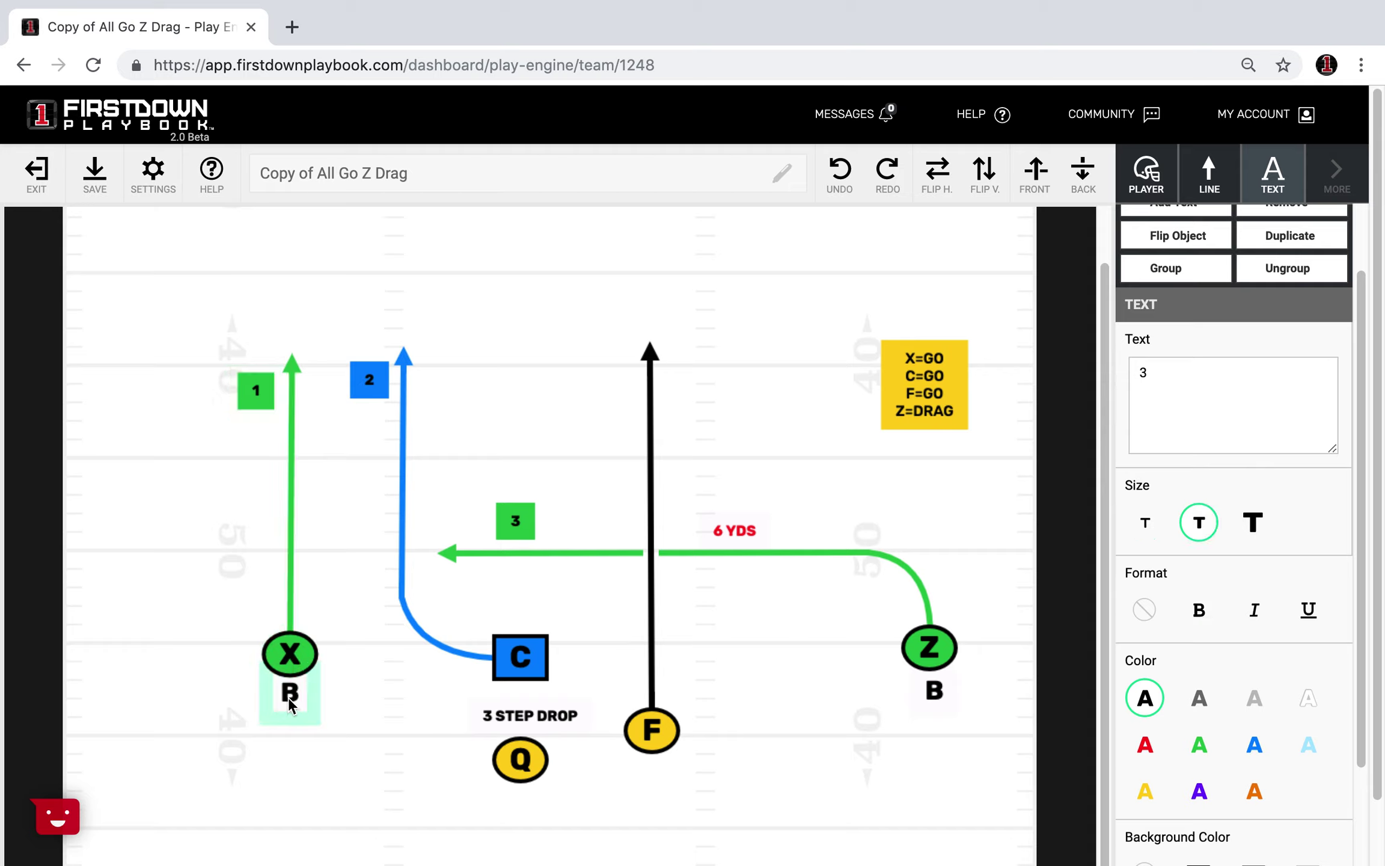
pyautogui.scroll(2, 1183, 541)
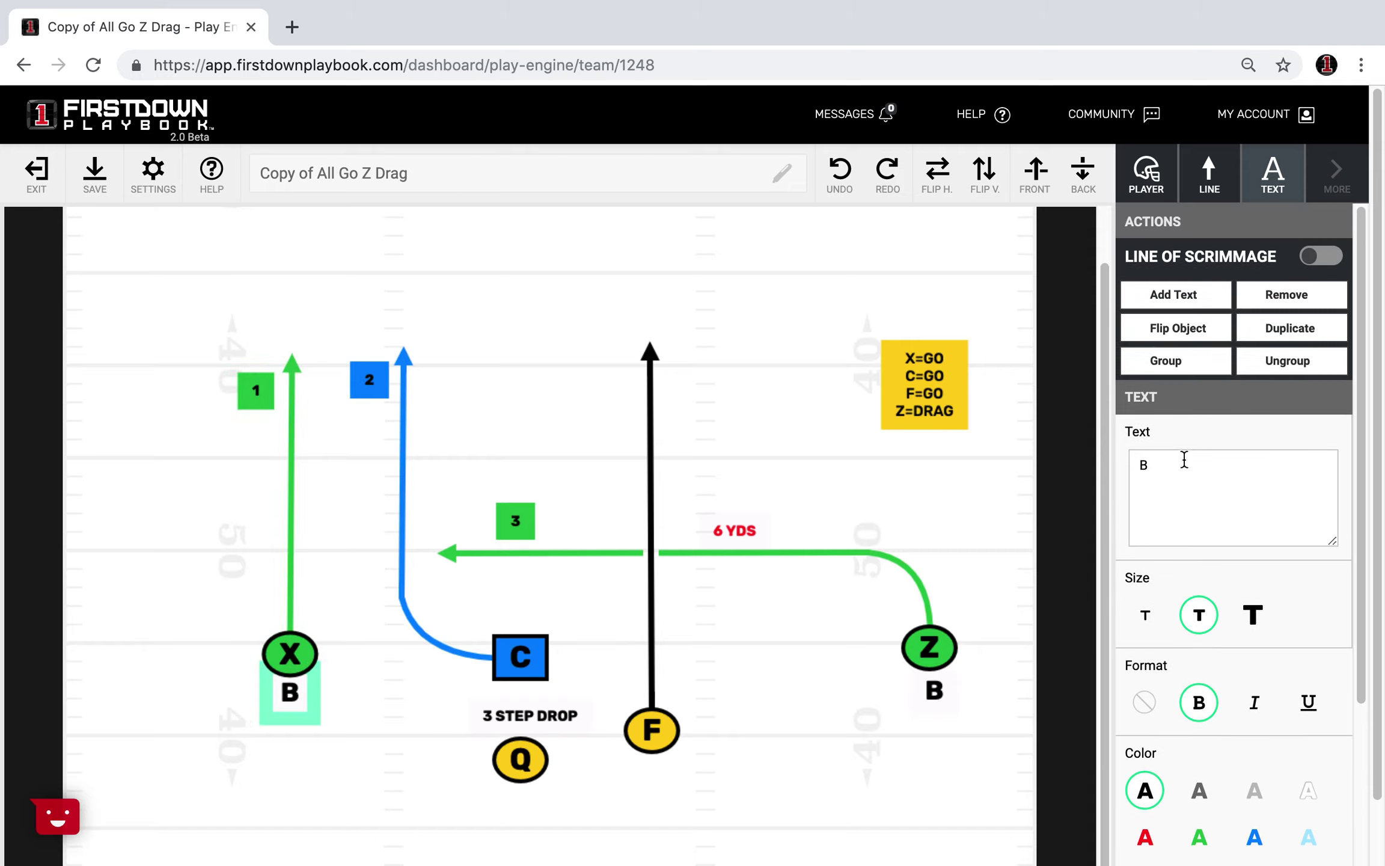
pyautogui.press('BackSpace')
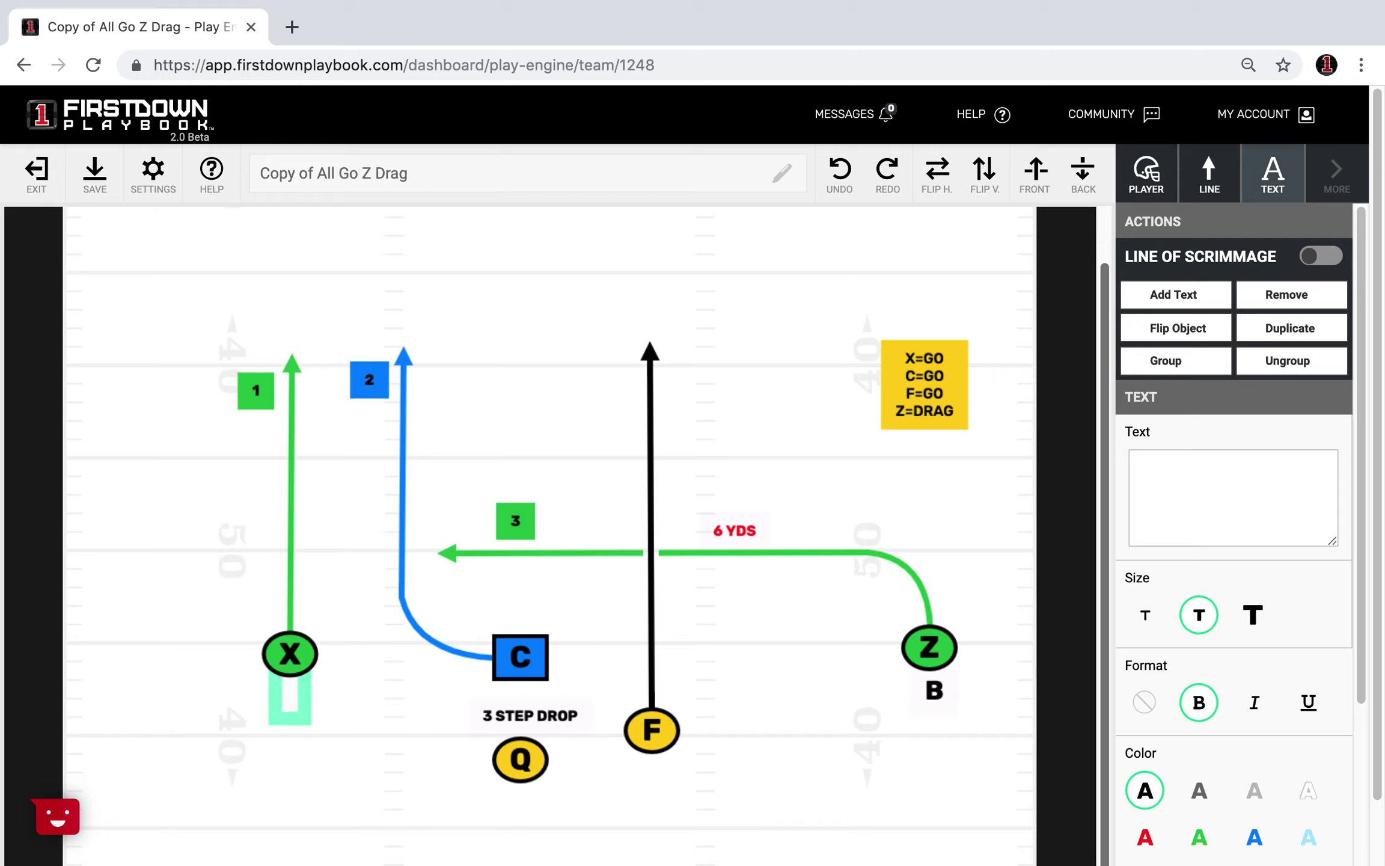
pyautogui.click(799, 751)
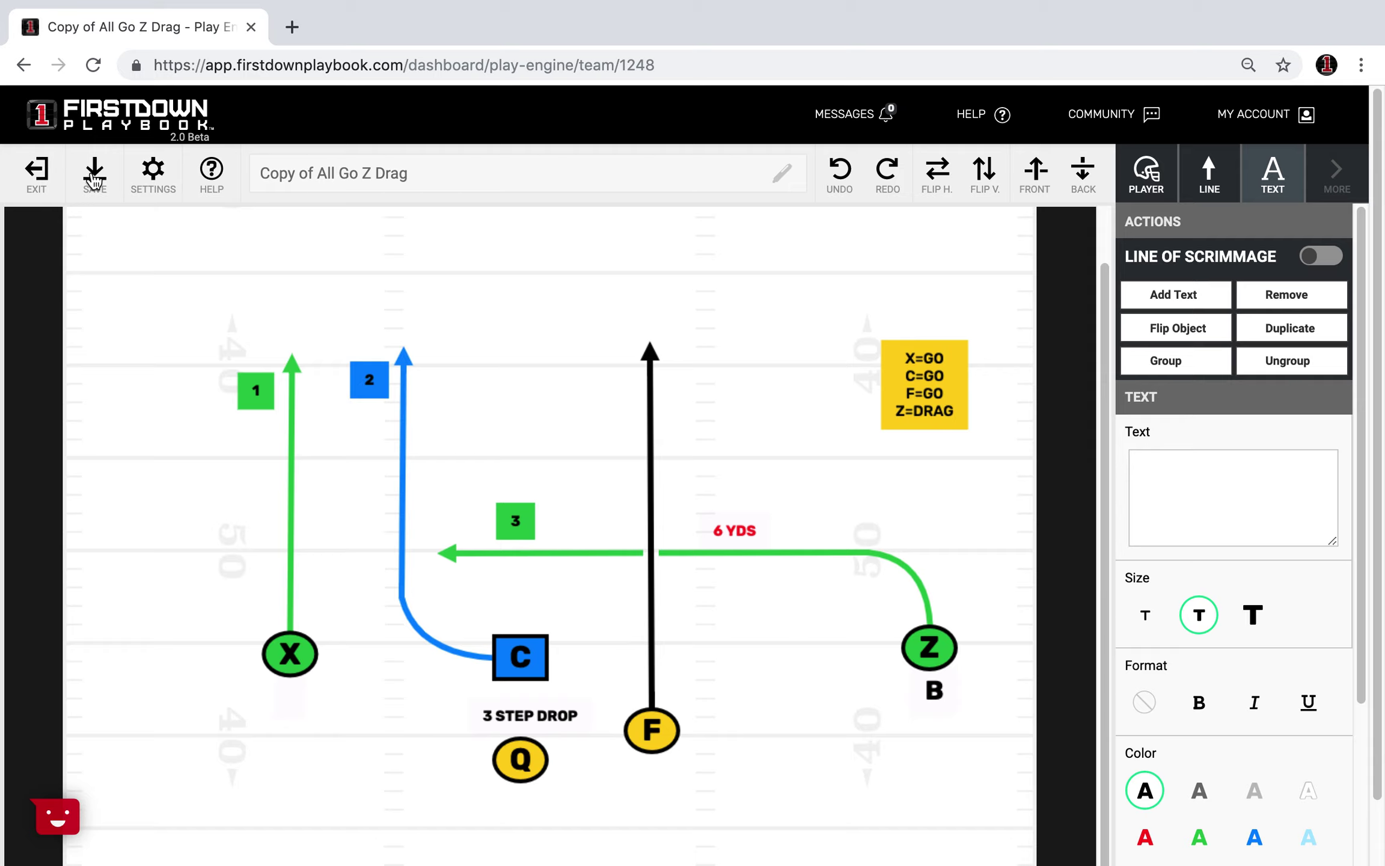
pyautogui.click(94, 178)
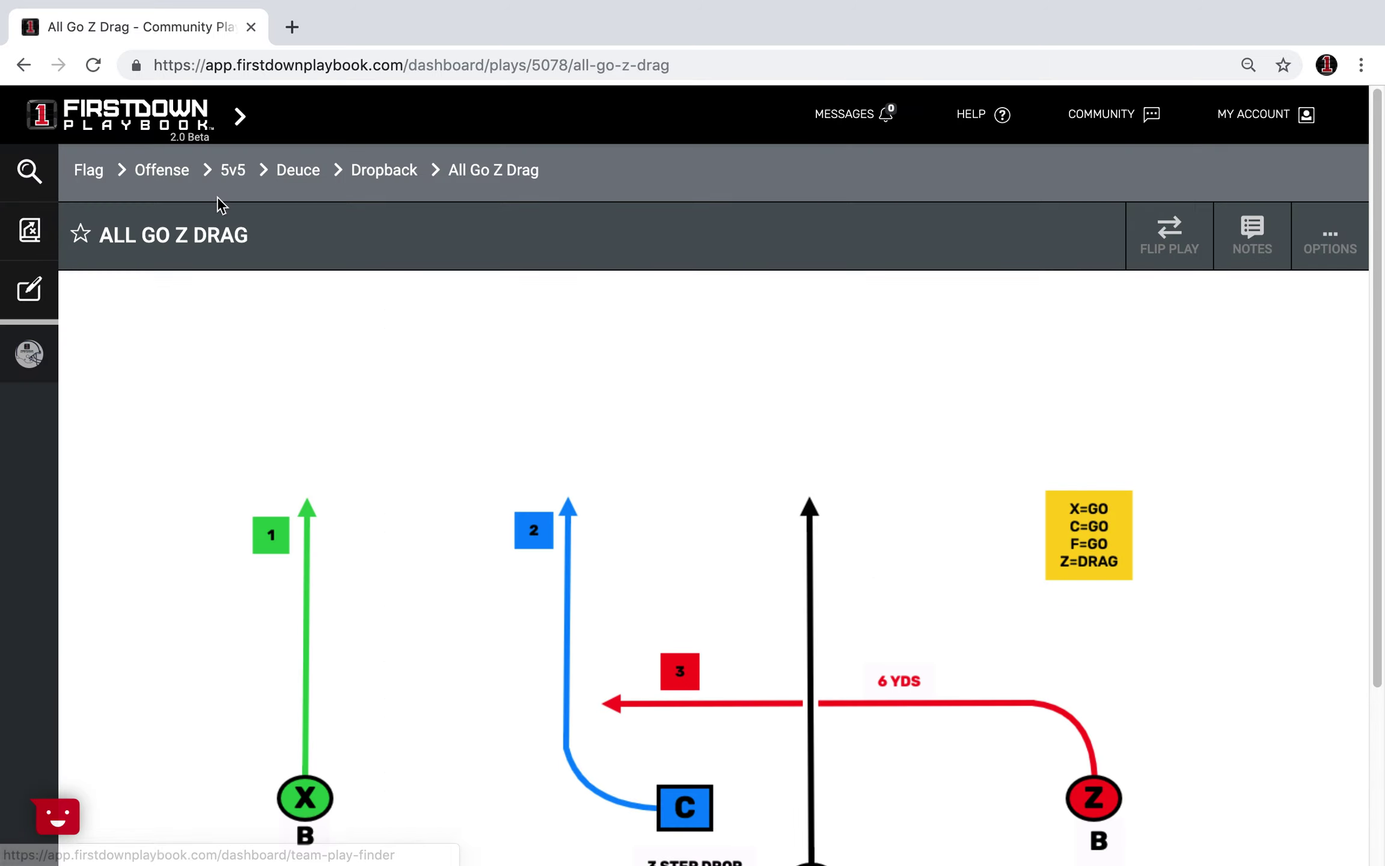
# Step: Return to the 5v5 formations list via the breadcrumb
pyautogui.click(232, 175)
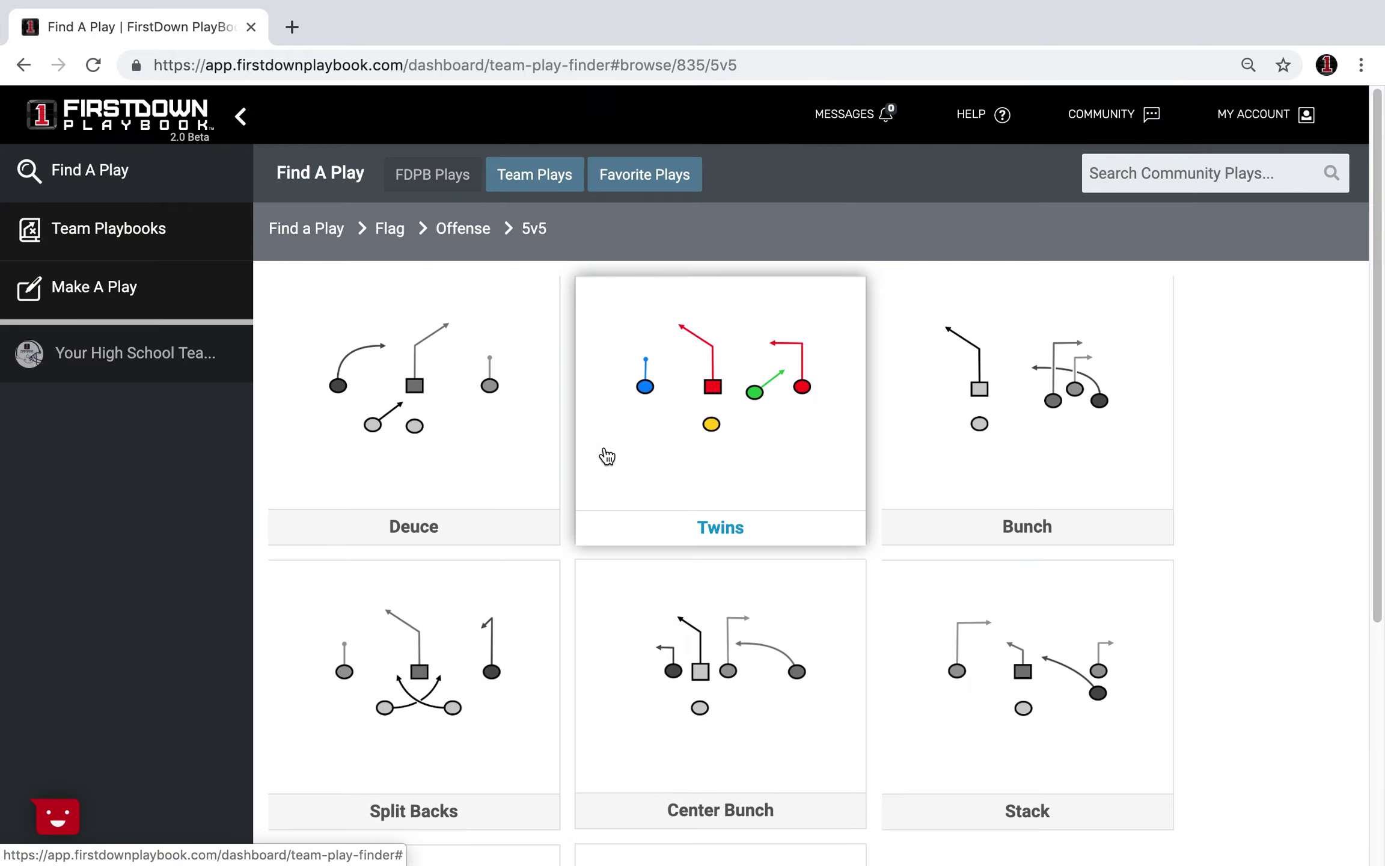
# Step: Open the Deuce Quick Game plays and scroll through them
pyautogui.click(484, 424)
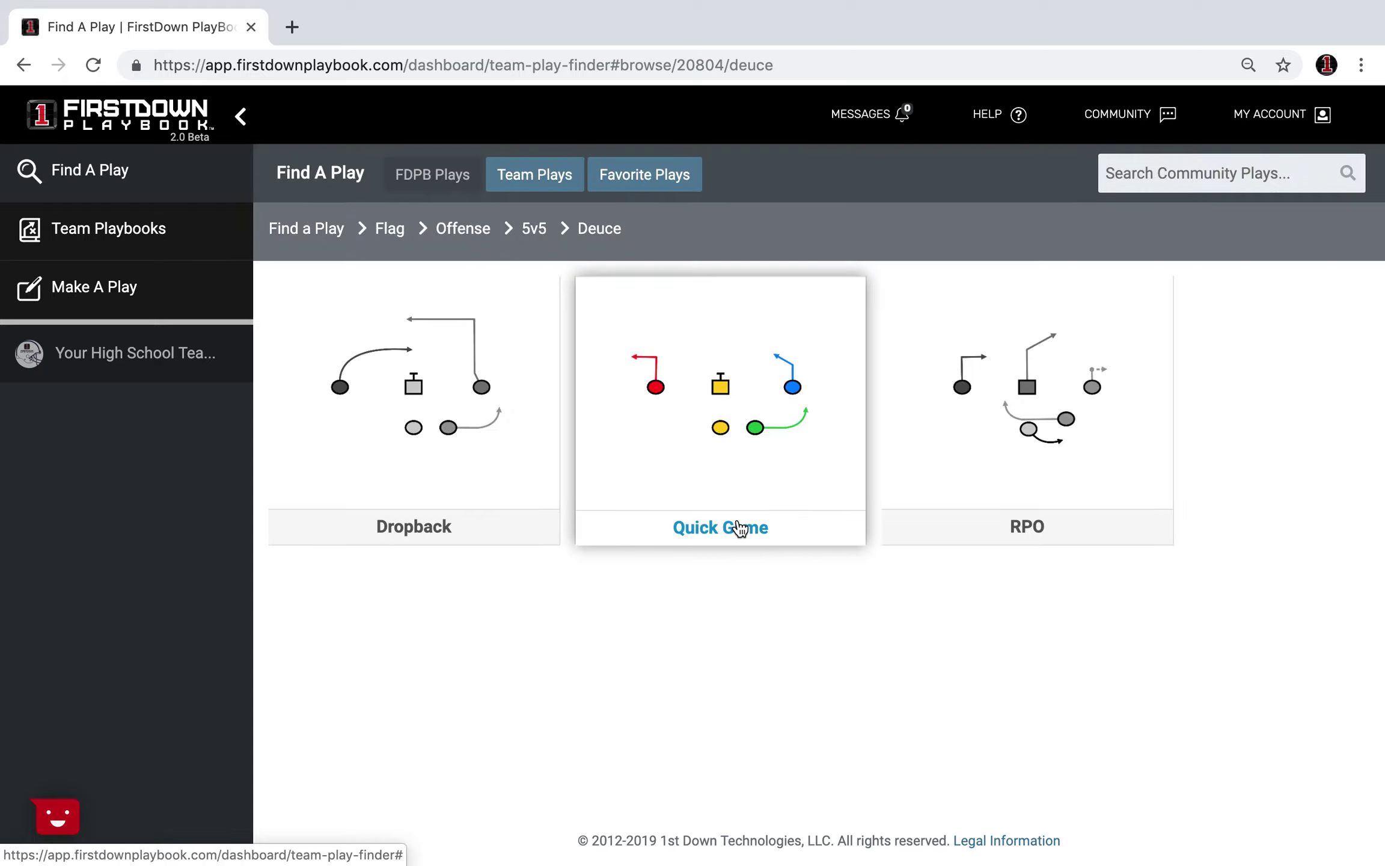
pyautogui.click(707, 511)
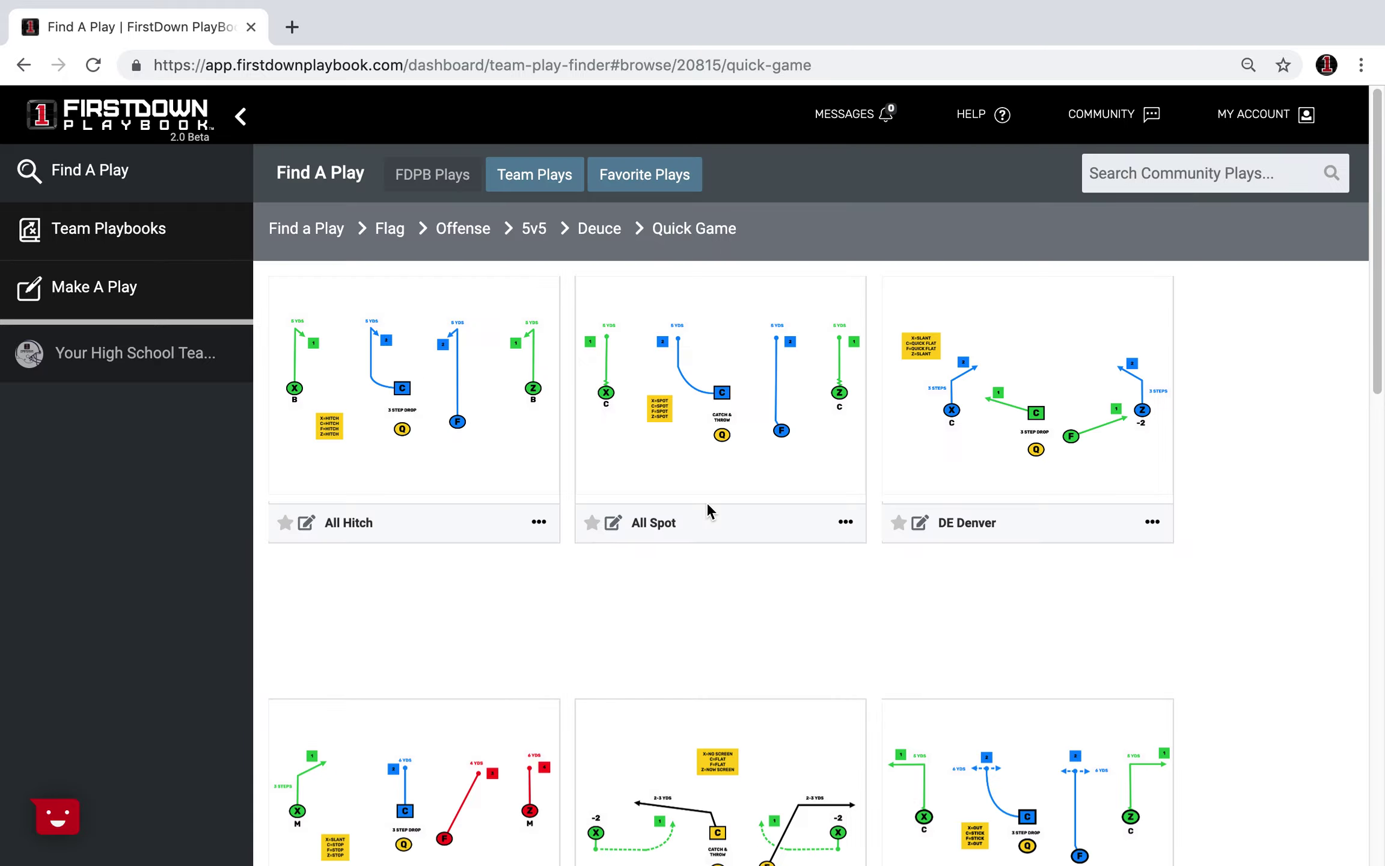
pyautogui.scroll(-8, 864, 672)
pyautogui.scroll(-2, 864, 672)
pyautogui.scroll(10, 862, 671)
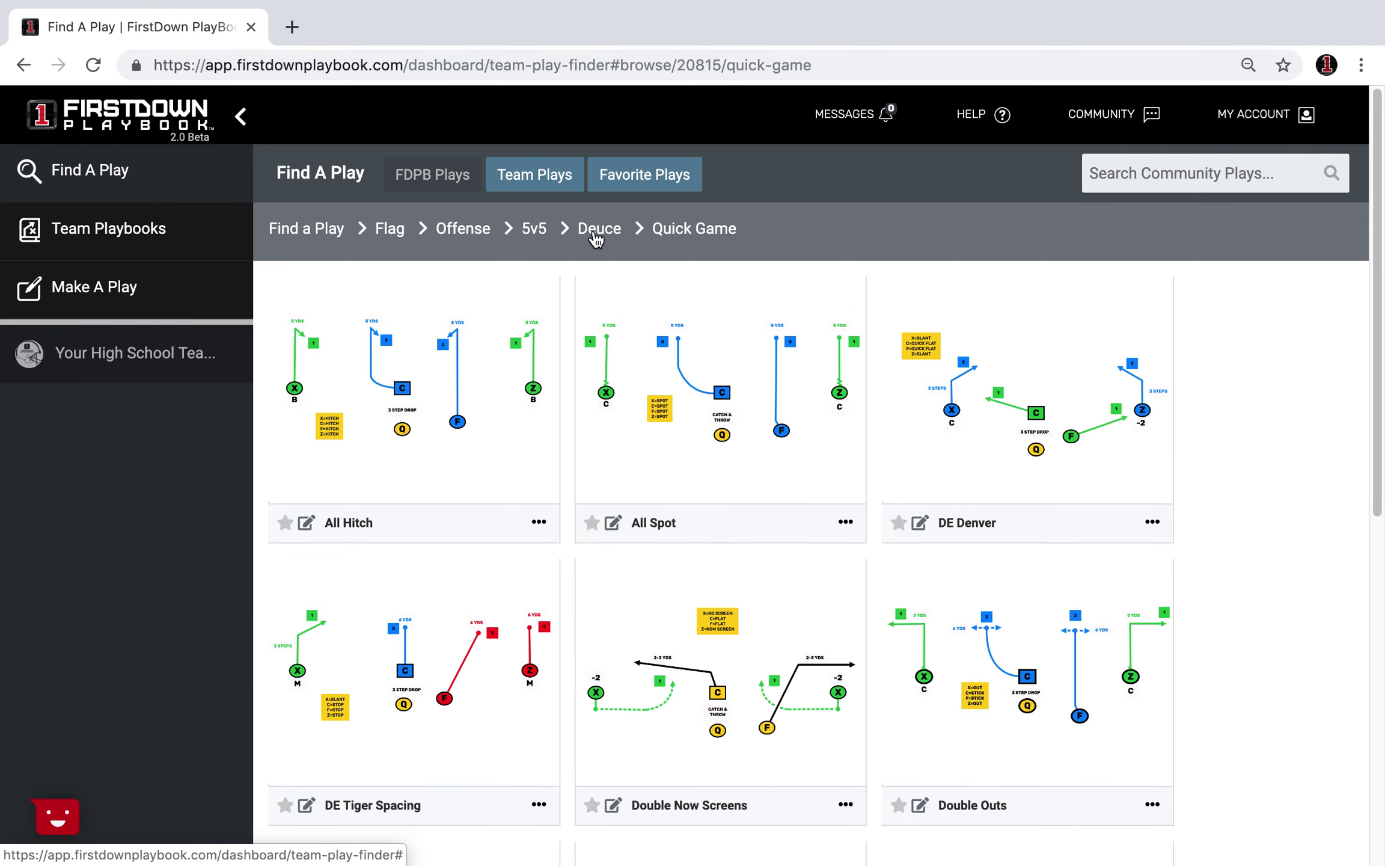
# Step: Switch to the Deuce RPO plays, then step back up to the Flag level
pyautogui.click(596, 237)
pyautogui.click(961, 430)
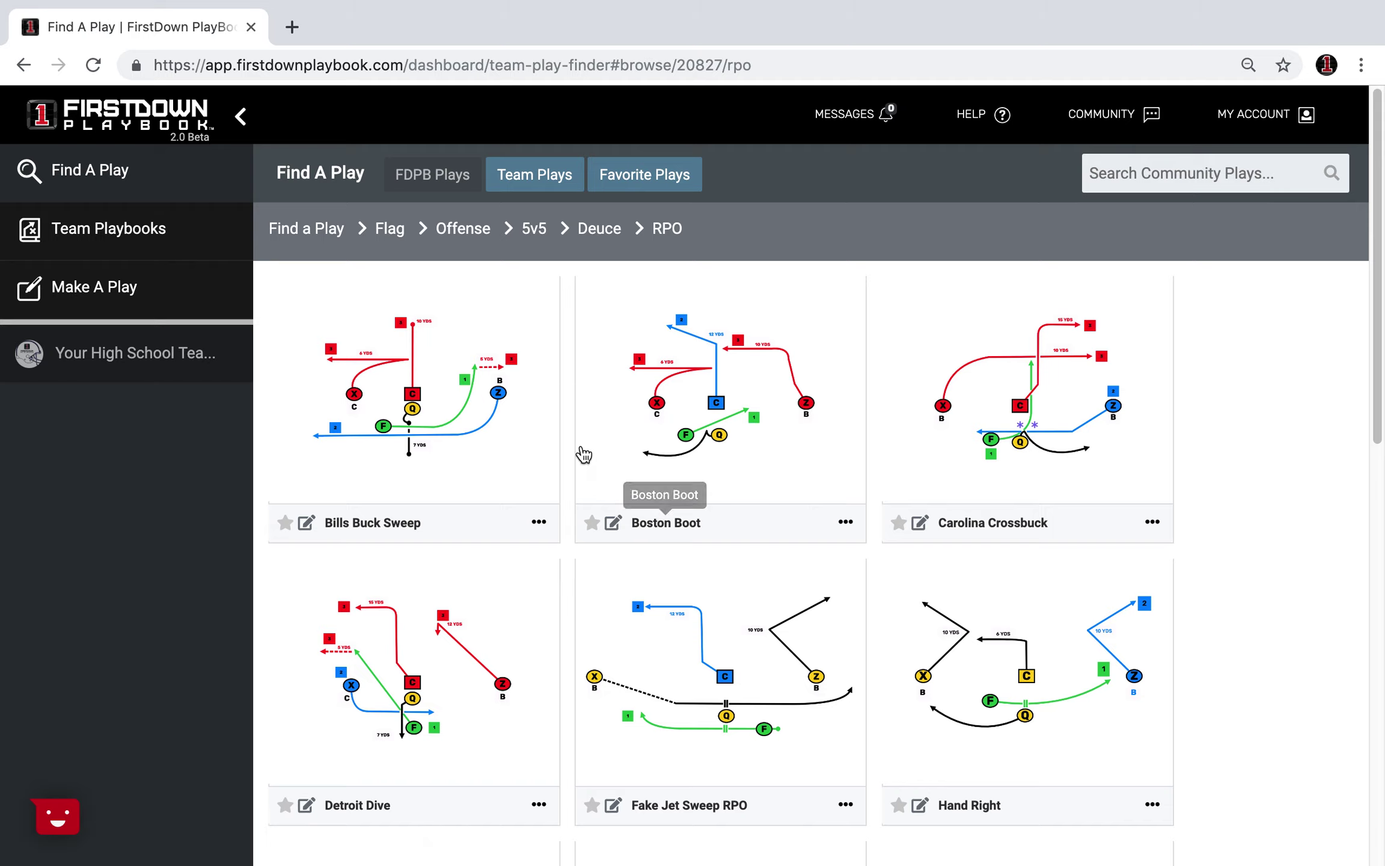
pyautogui.click(397, 232)
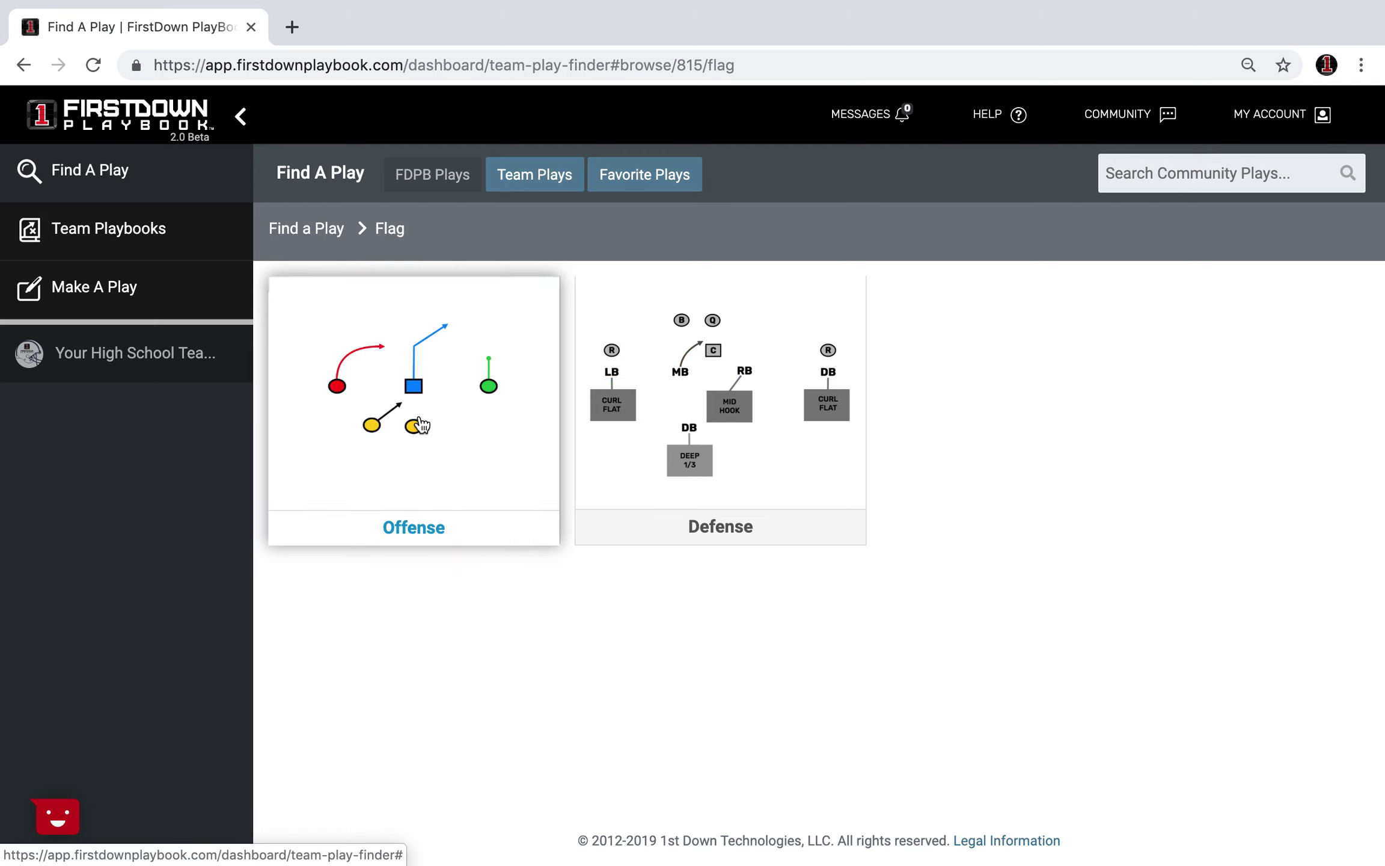
# Step: Open the Flag Defense category to list the 4v4 through 8v8 defensive formations
pyautogui.click(640, 432)
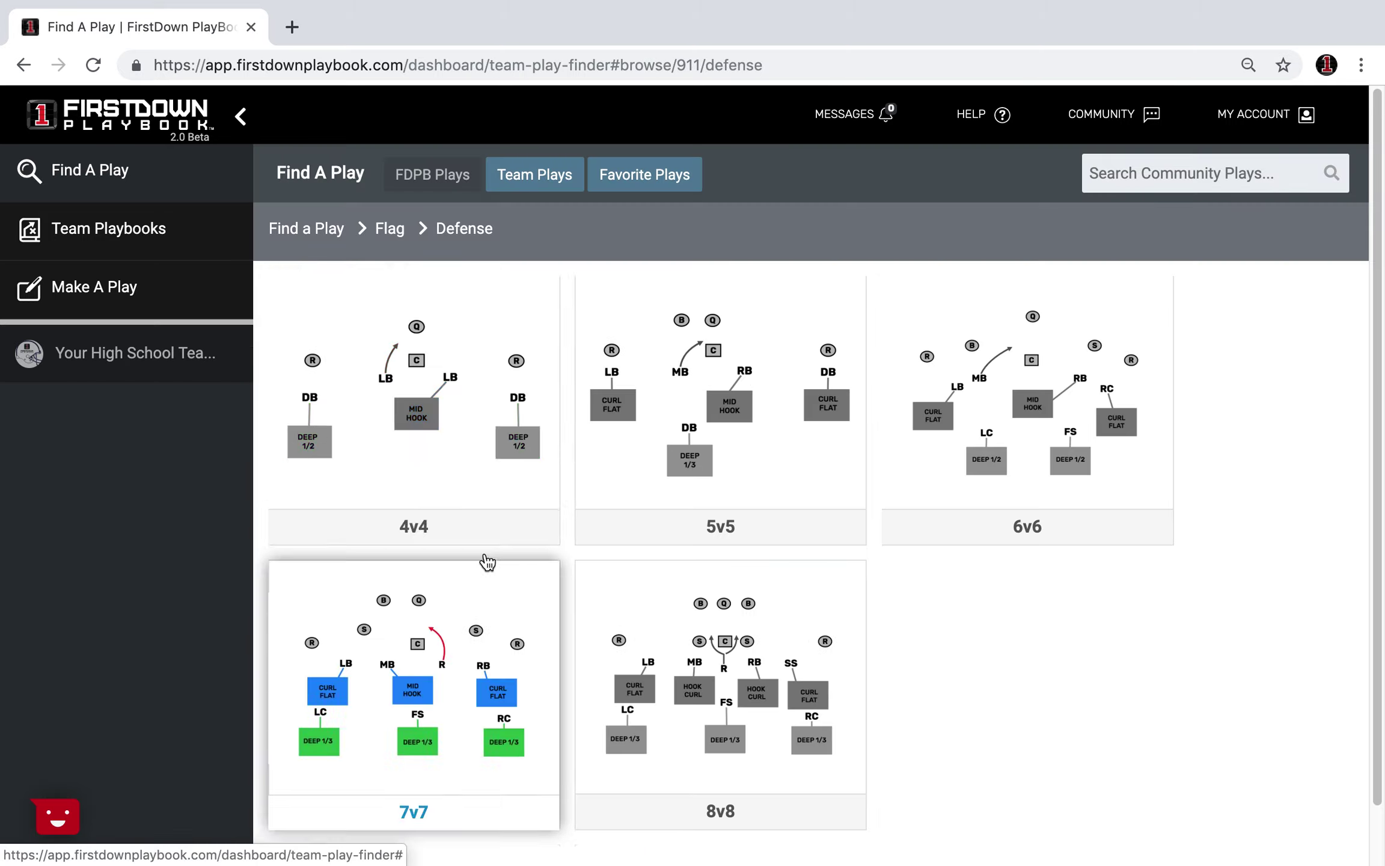